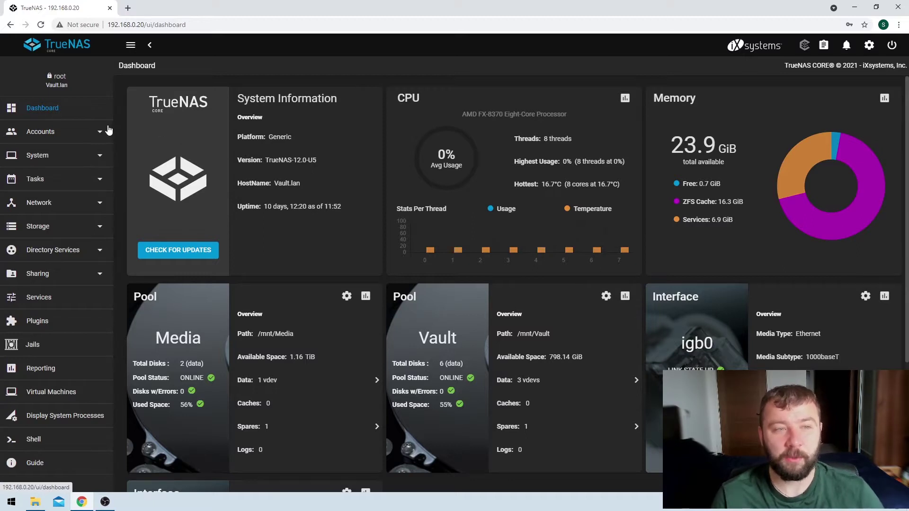
Step: Open the list of user accounts and start adding a new user, leaving the built-in users shown
left_click(95, 131)
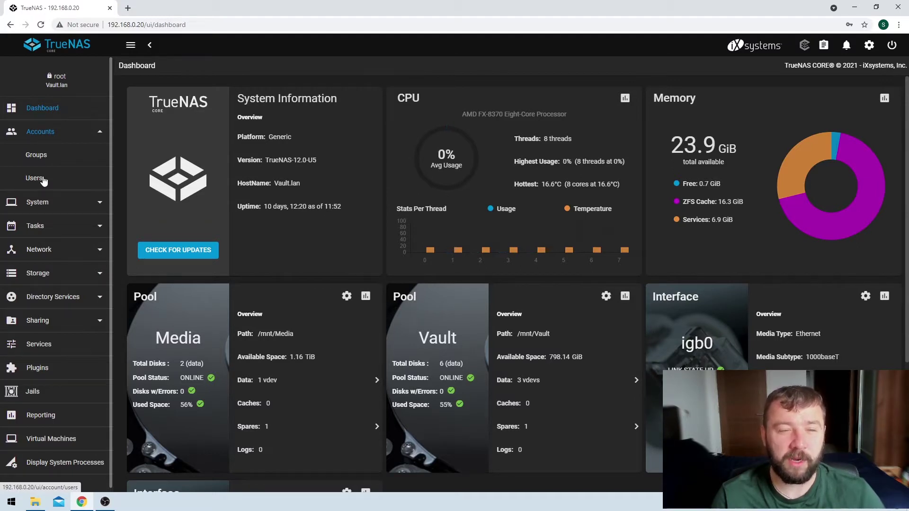
left_click(43, 180)
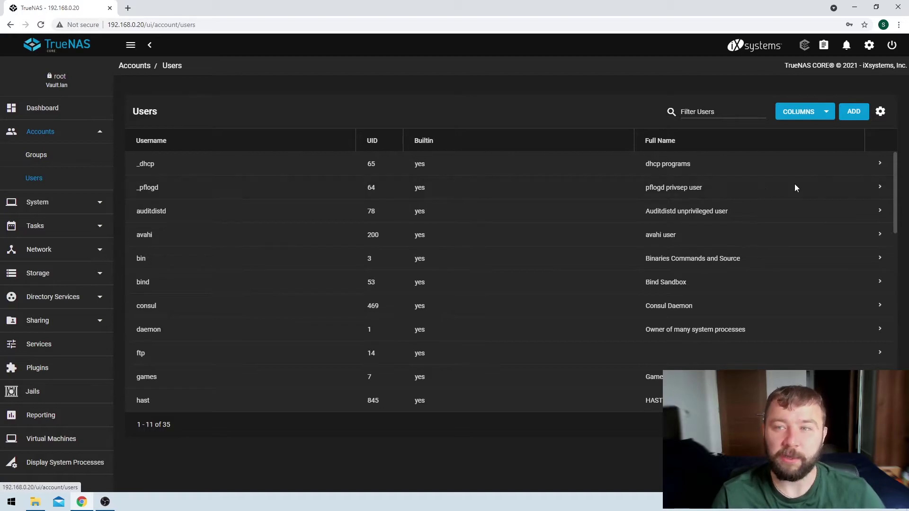
left_click(881, 115)
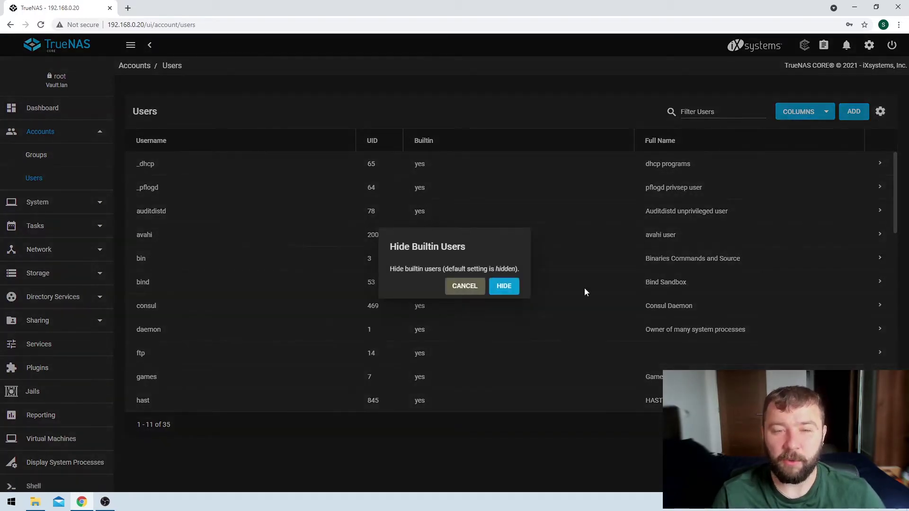
left_click(465, 286)
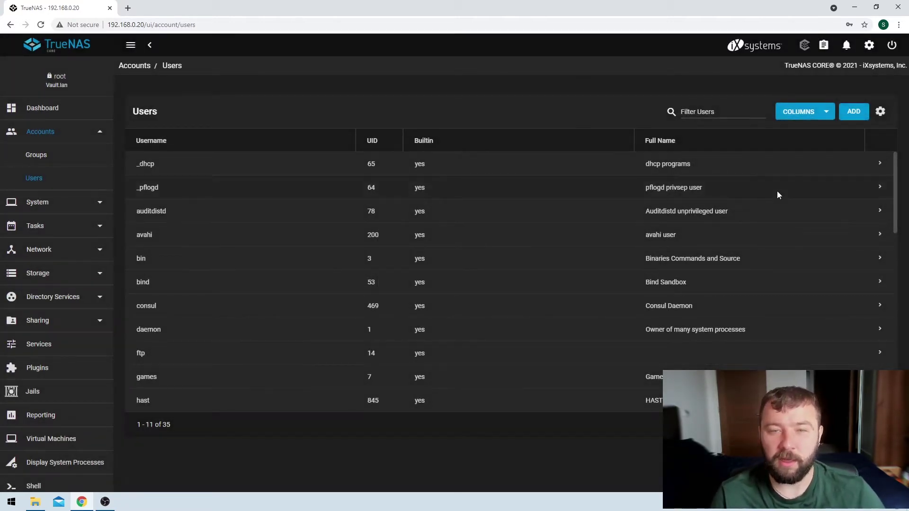
left_click(856, 113)
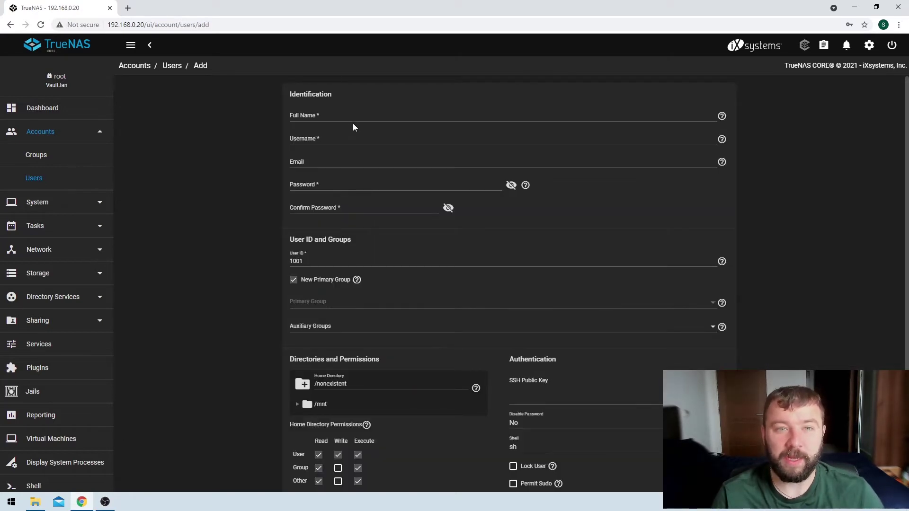
Step: Enter the new user's full name in the identification section
left_click(359, 116)
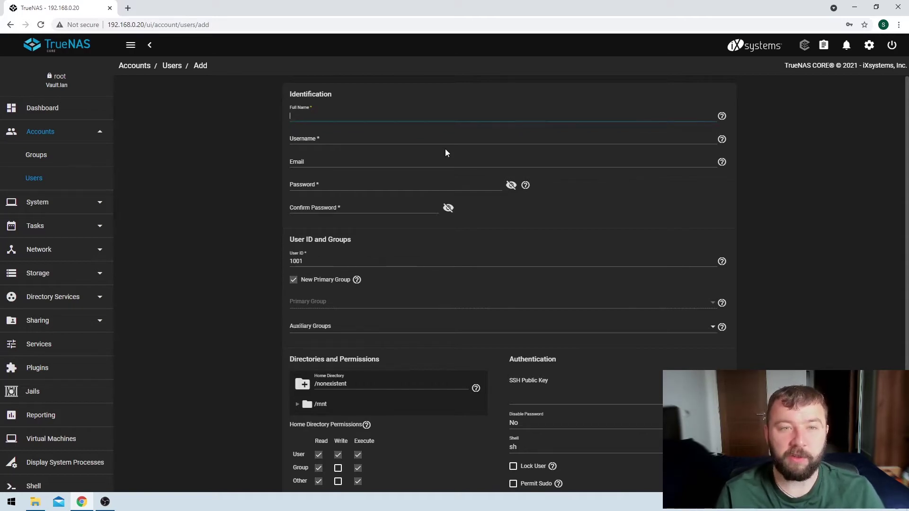
type("Bobb")
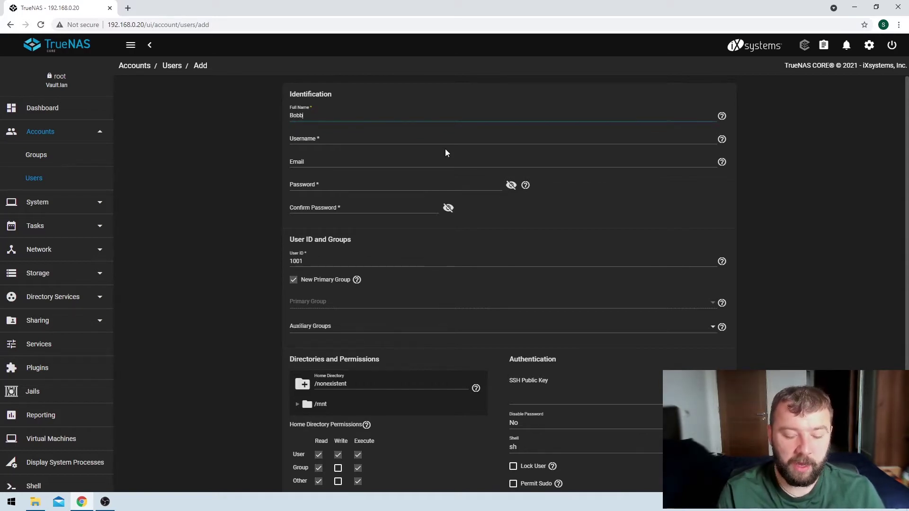
type("y McBobbersoon")
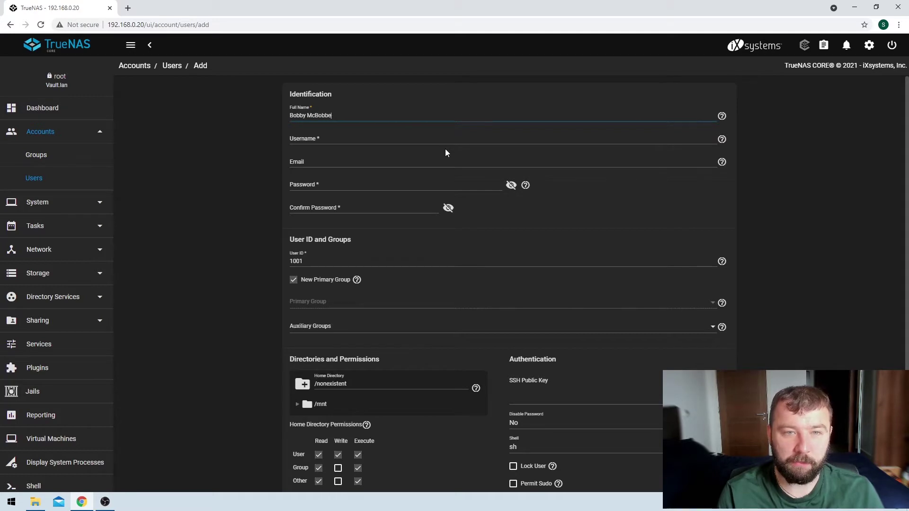
key("BackSpace")
key("BackSpace")
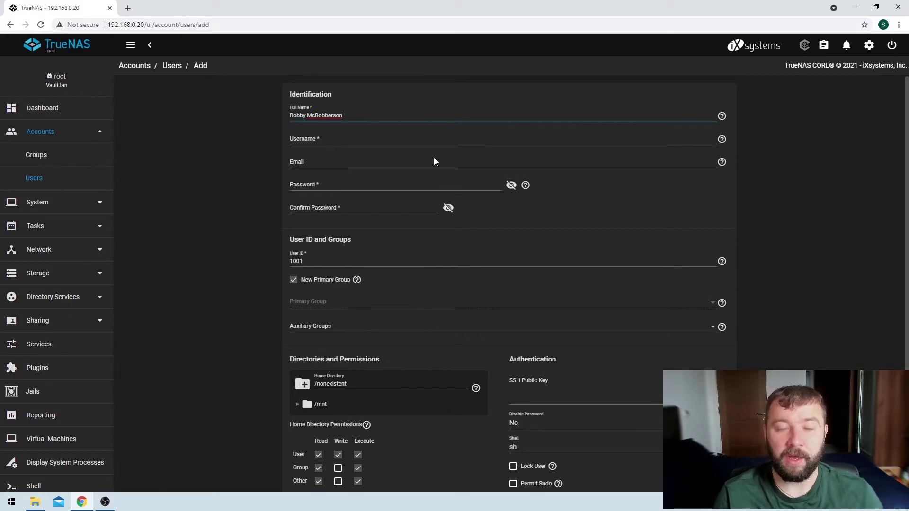
Step: Set the username to the user's first name in lowercase and leave the email blank
left_click(444, 137)
type("bmcbobbe")
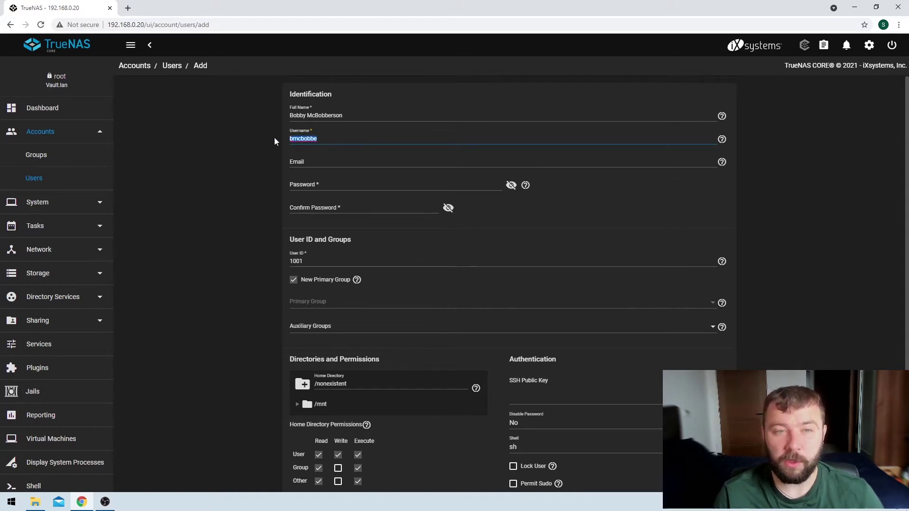
type("bp")
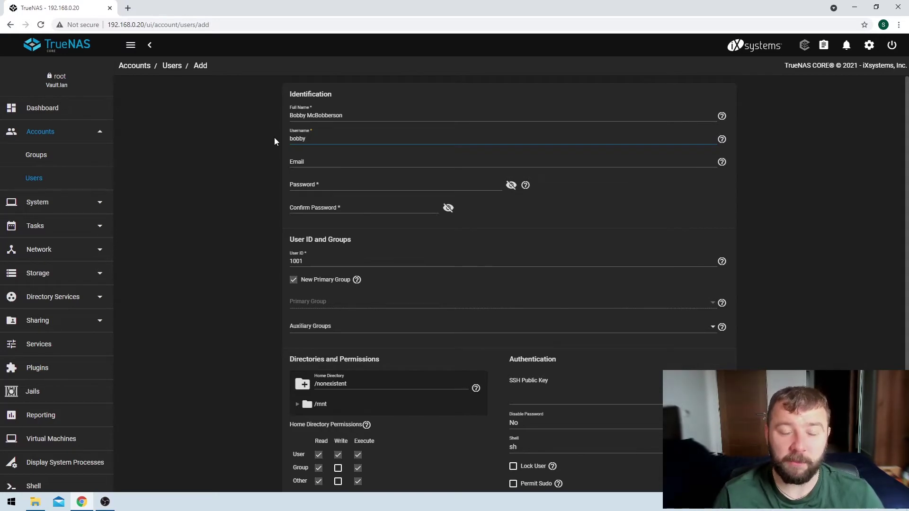
left_click(340, 164)
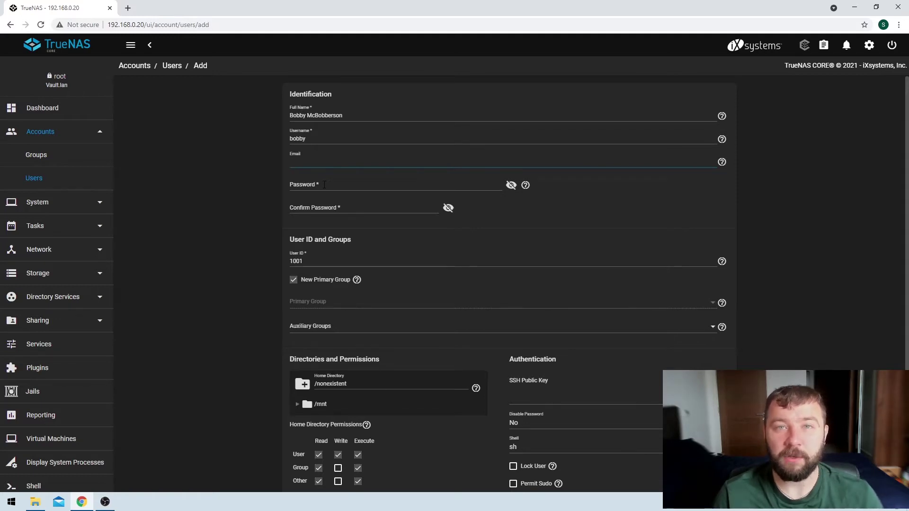
Step: Enter the new user's account password and repeat it in the confirmation field
left_click(324, 184)
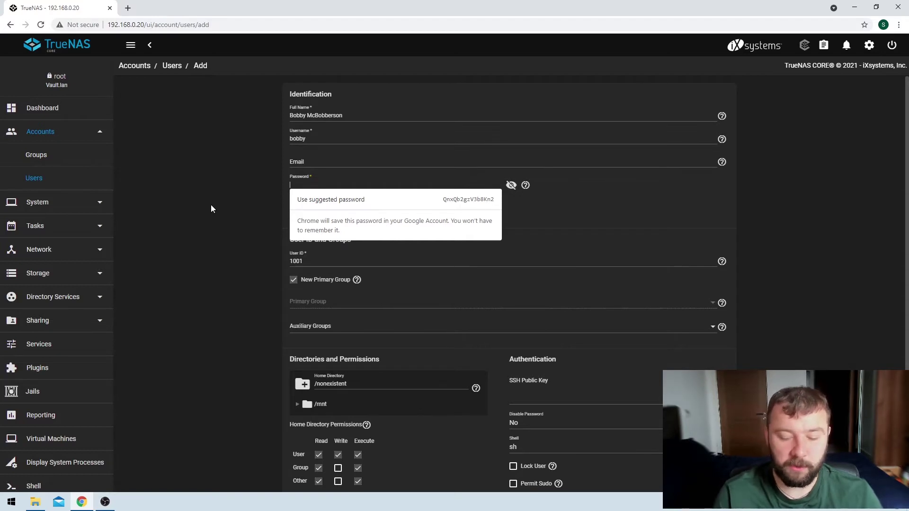
type("*********")
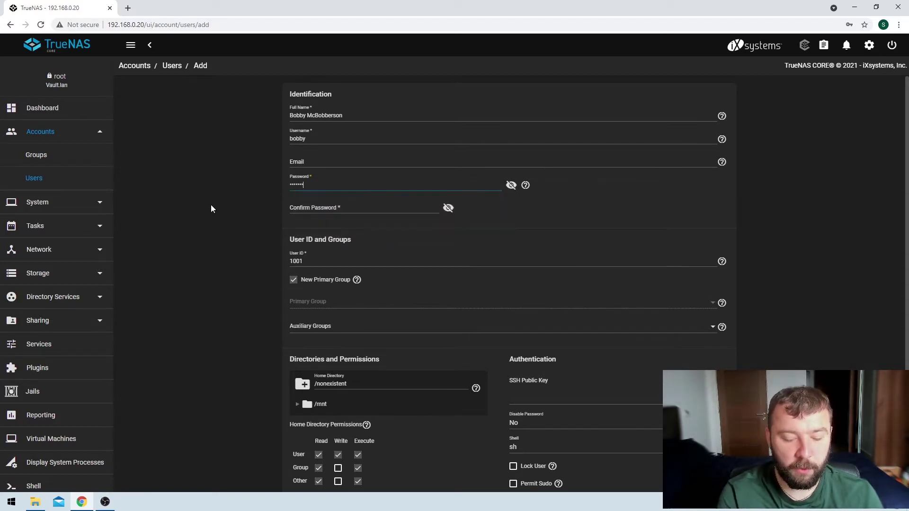
left_click(302, 207)
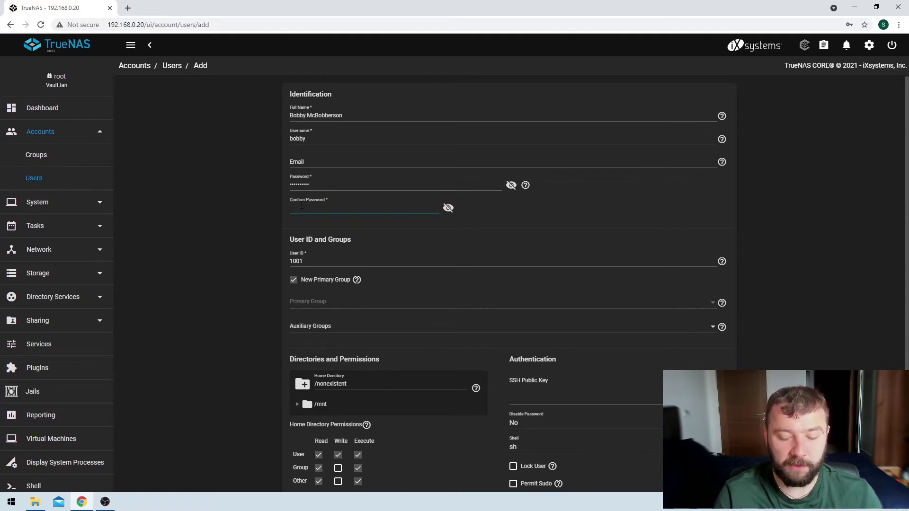
type("********")
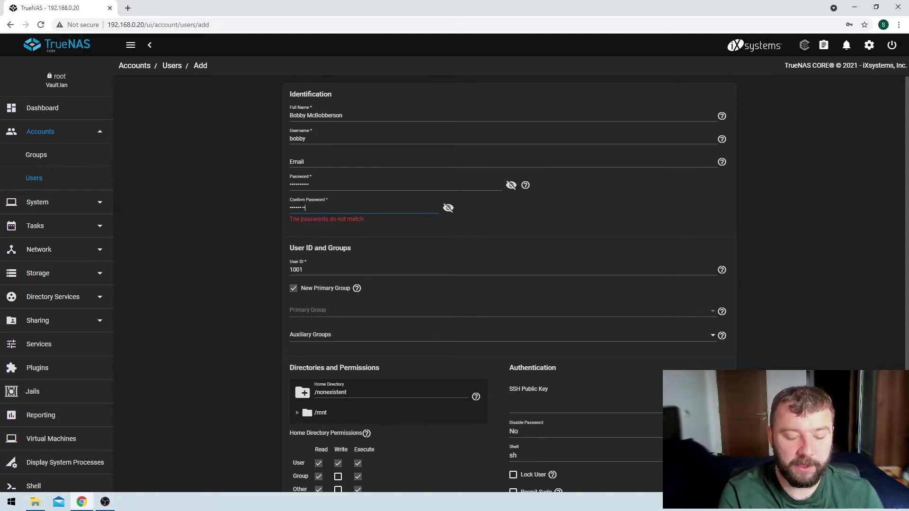
type("**")
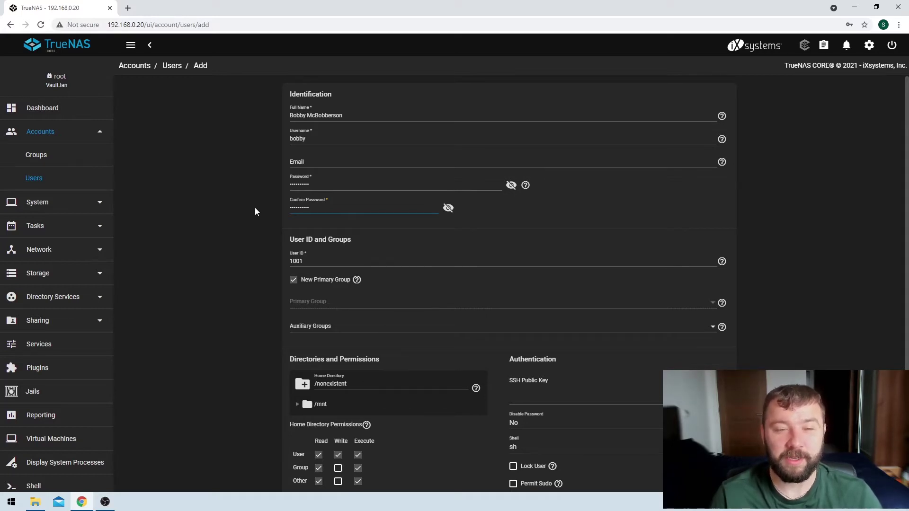
Step: Disable New Primary Group to review the existing groups offered as primary group, and enable it again
scroll(256, 211, "down", 1)
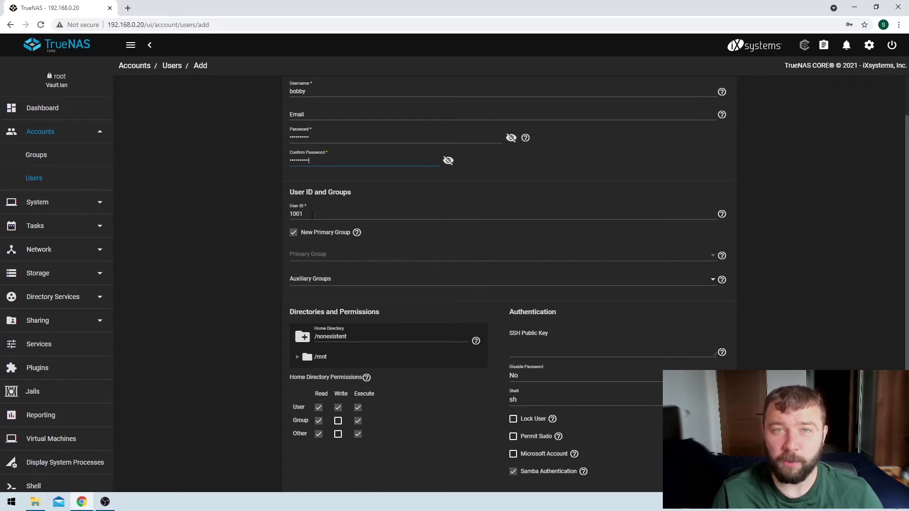
scroll(267, 259, "down", 1)
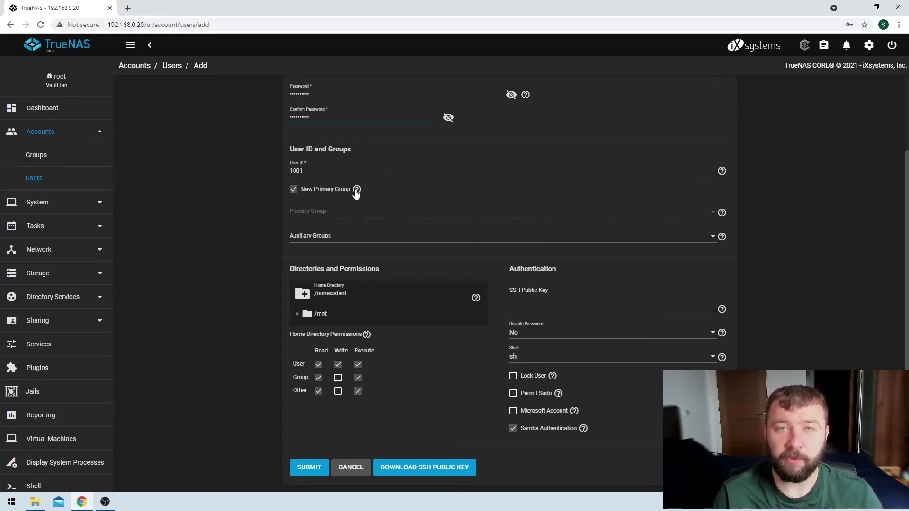
left_click(294, 191)
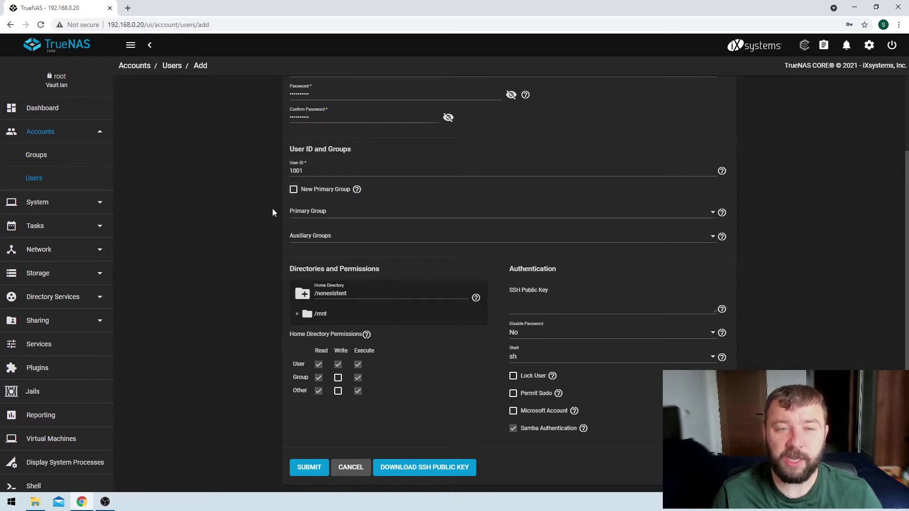
left_click(323, 212)
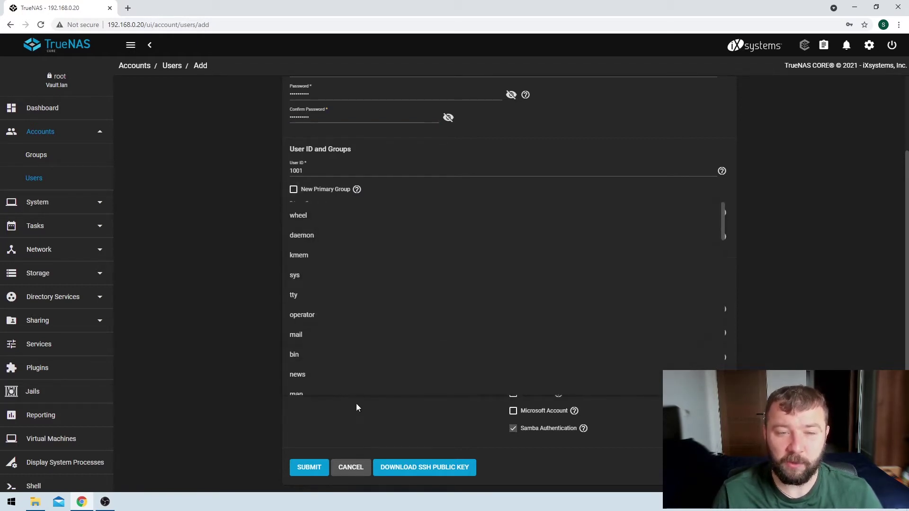
scroll(349, 264, "down", 1)
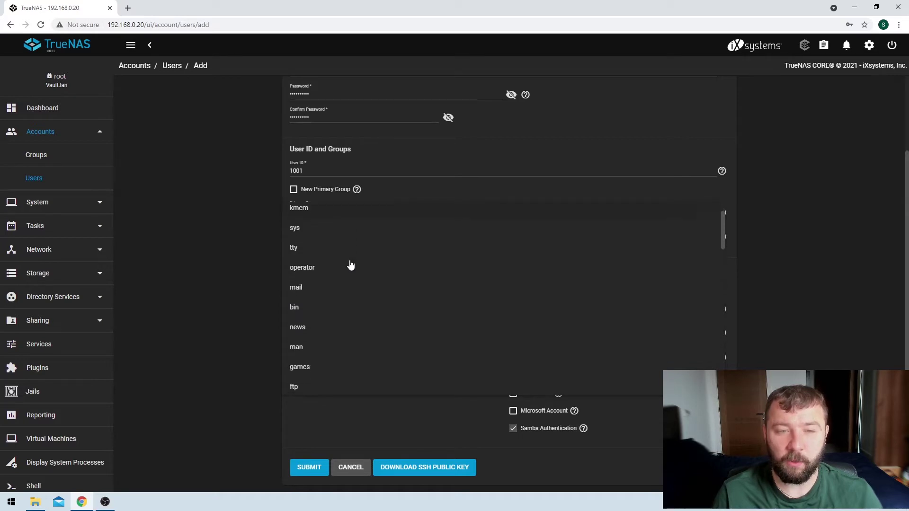
left_click(185, 261)
left_click(293, 190)
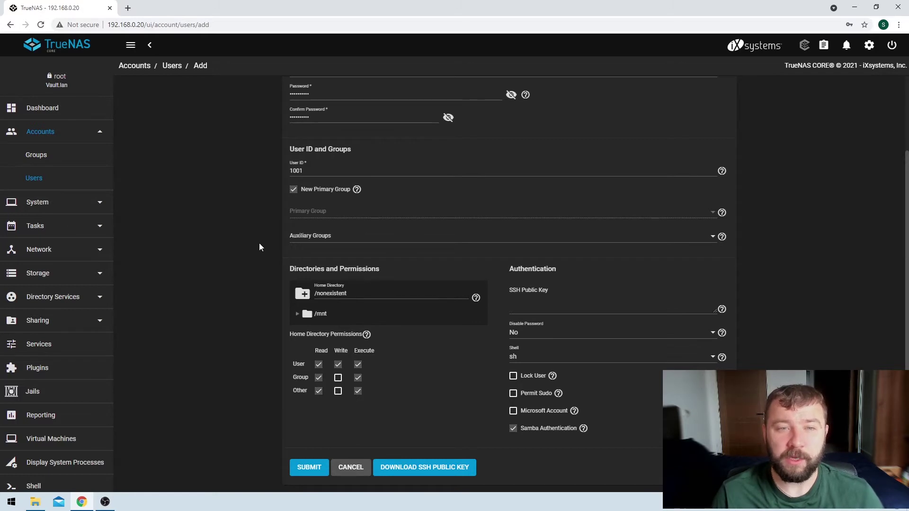
Step: Expand the /mnt folder in the home directory tree and examine the home directory permissions for the user
scroll(260, 251, "up", 1)
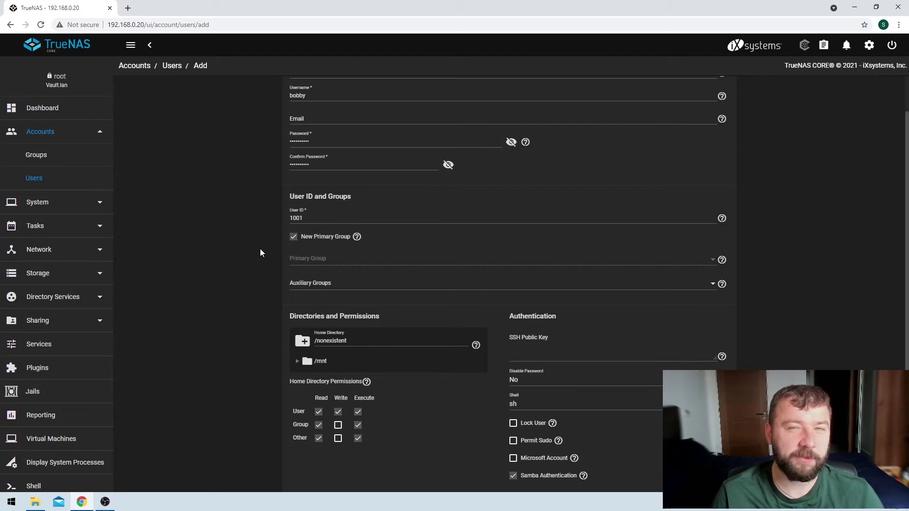
scroll(260, 250, "down", 1)
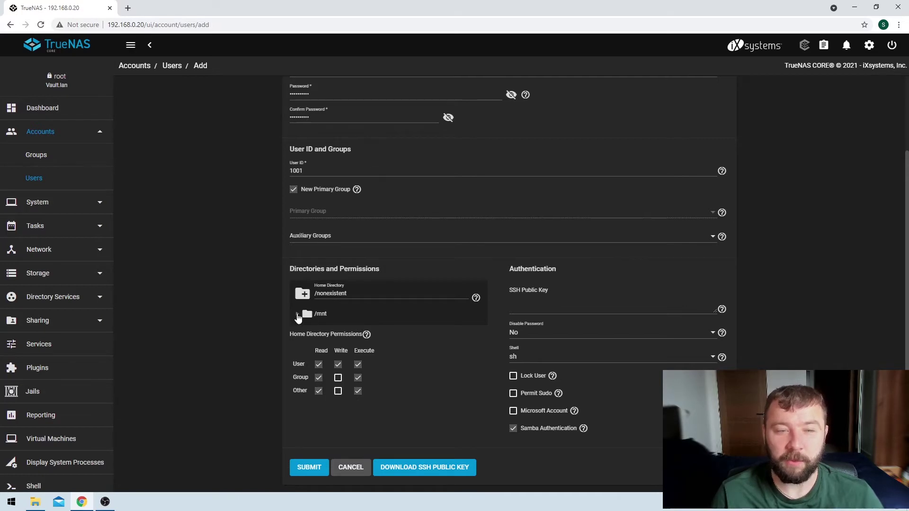
left_click(297, 315)
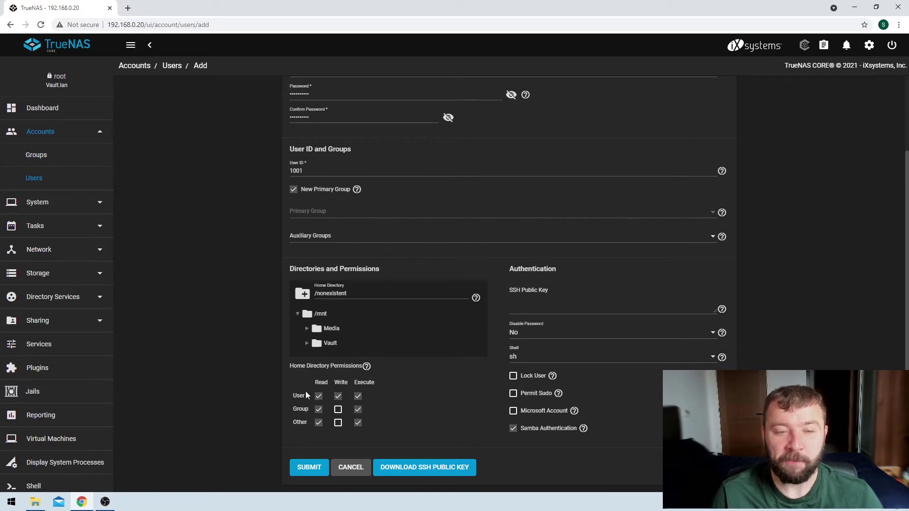
mouse_move(292, 394)
left_mouse_down()
mouse_move(305, 396)
mouse_move(297, 396)
left_mouse_up()
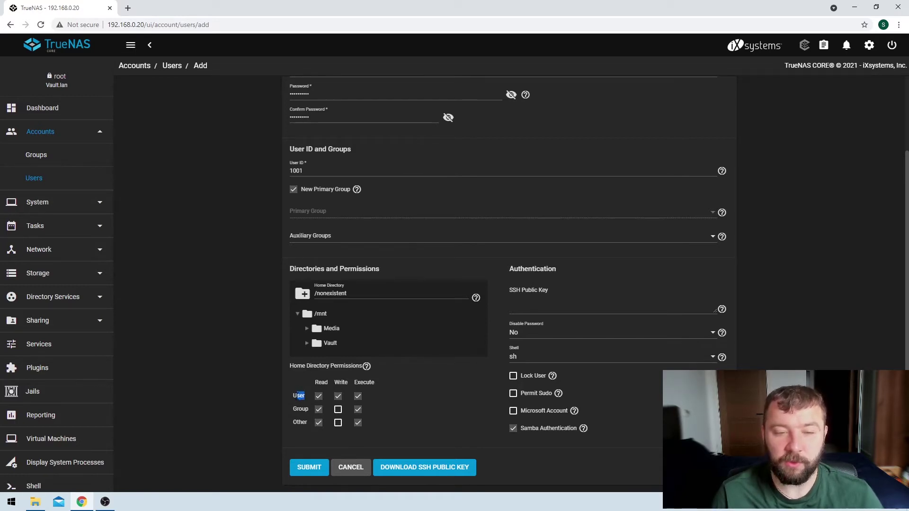
left_click(301, 396)
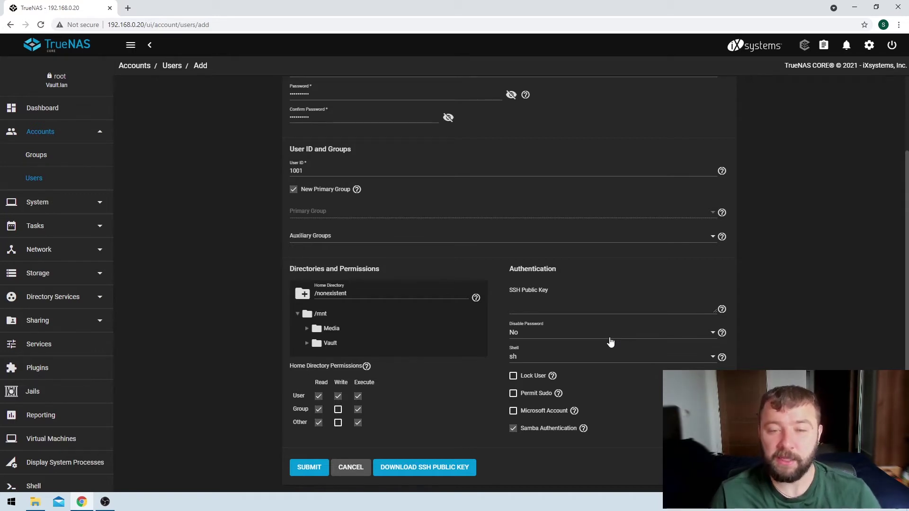
Step: Try Disable Password set to Yes for the new user, and set it back to No
left_click(582, 334)
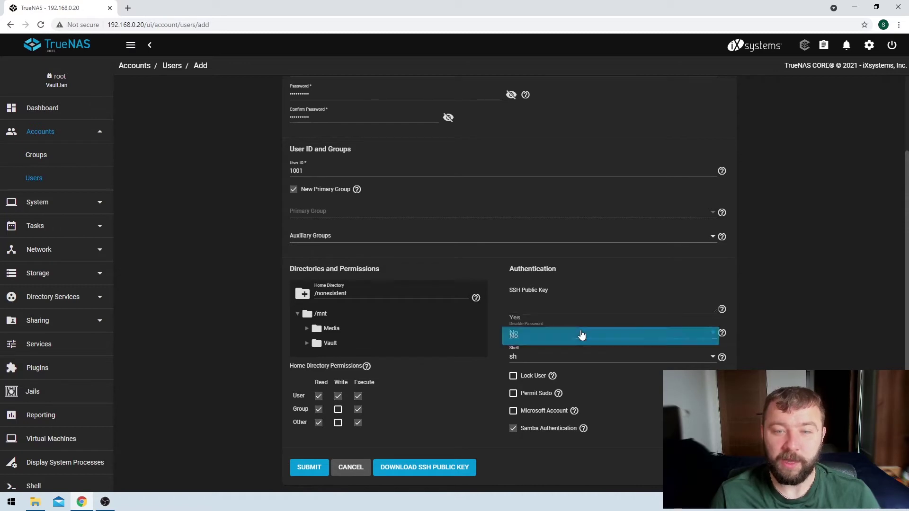
left_click(527, 317)
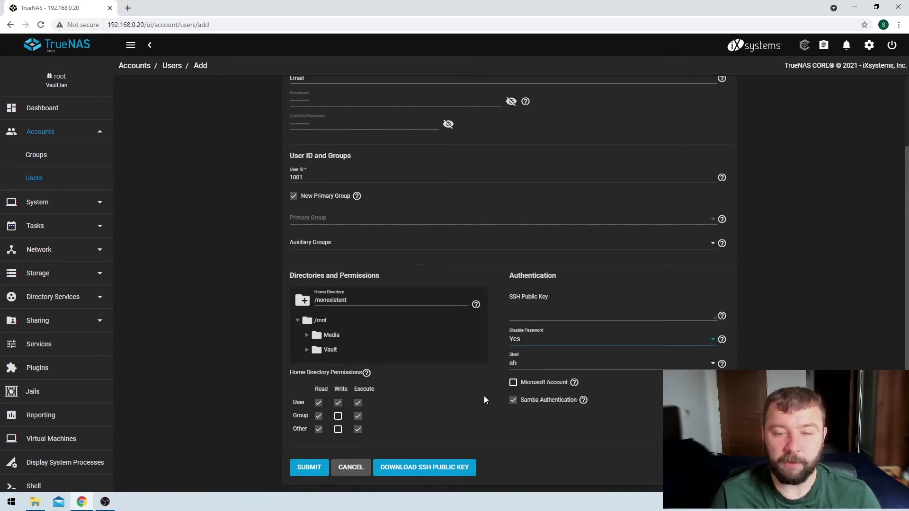
left_click(572, 341)
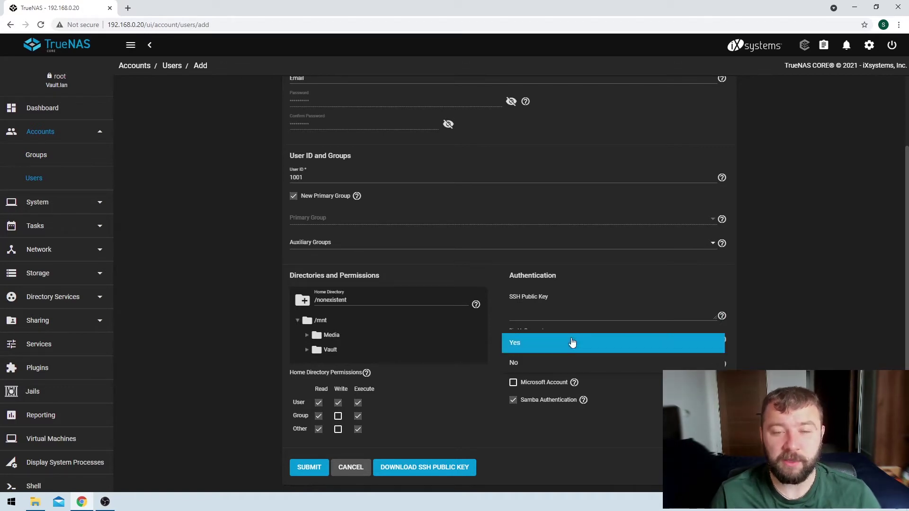
left_click(559, 365)
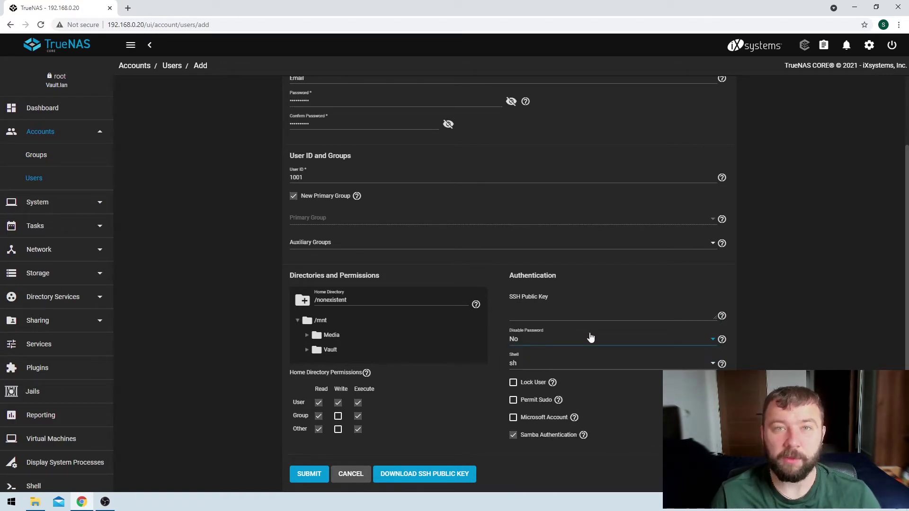
scroll(590, 338, "down", 1)
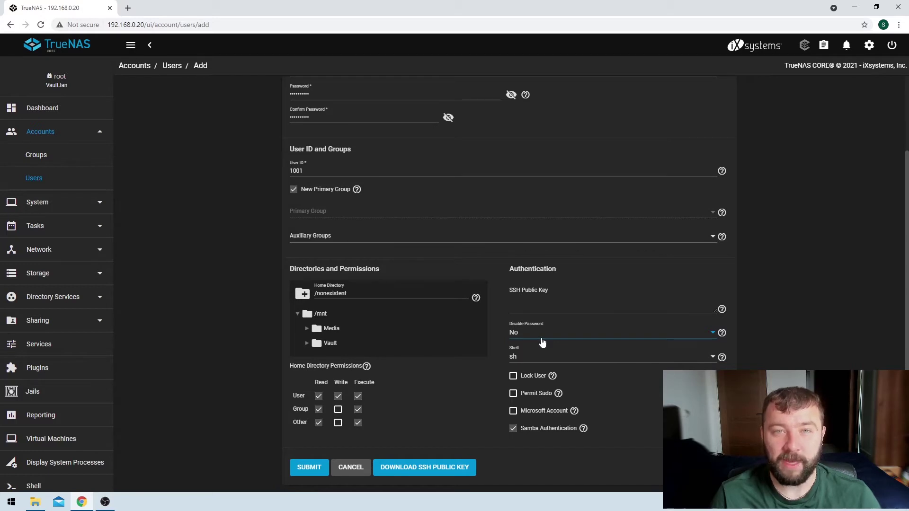
Step: Review the shells offered for the new user and choose sh
left_click(554, 362)
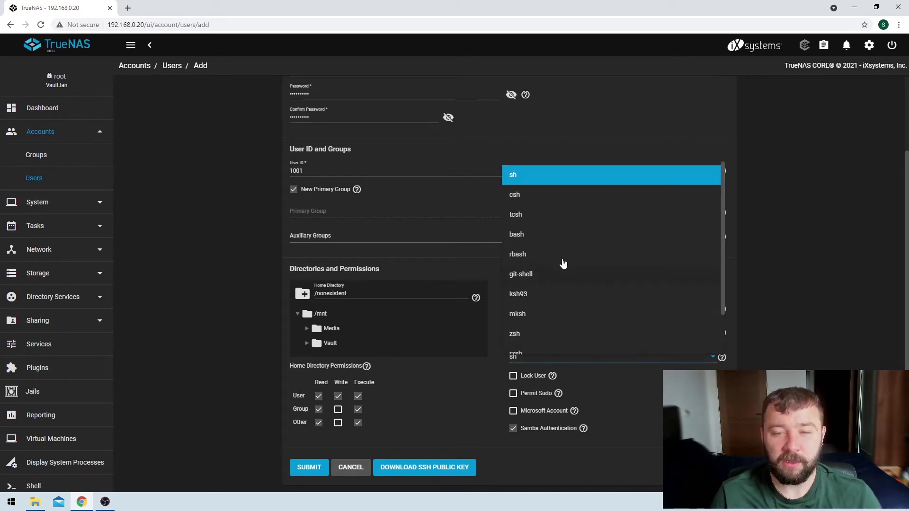
scroll(575, 226, "down", 2)
scroll(573, 287, "up", 2)
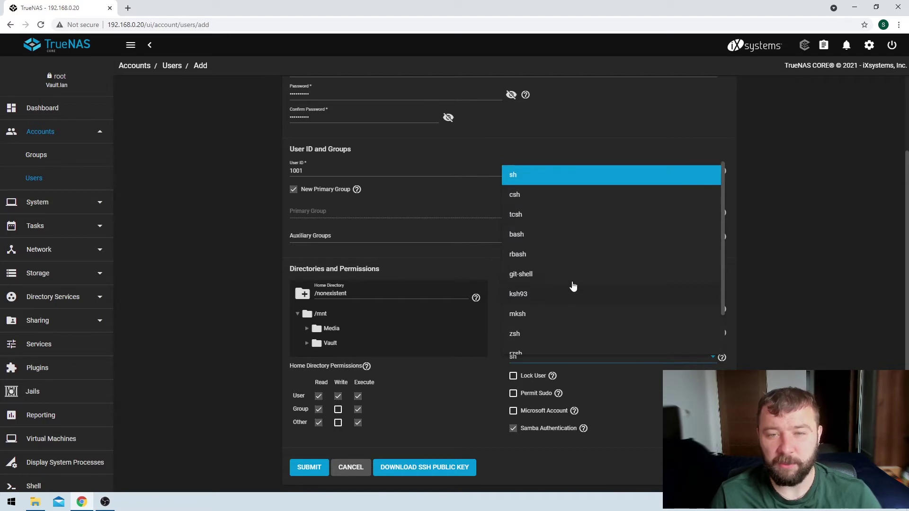
left_click(534, 179)
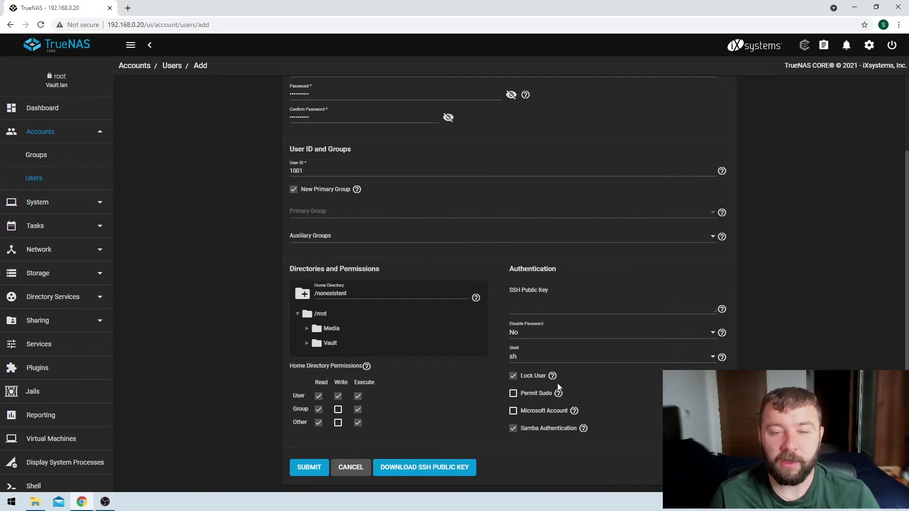
Step: Turn Lock User off for the new user, then try Permit Sudo and disable it again
left_click(533, 379)
left_click(535, 396)
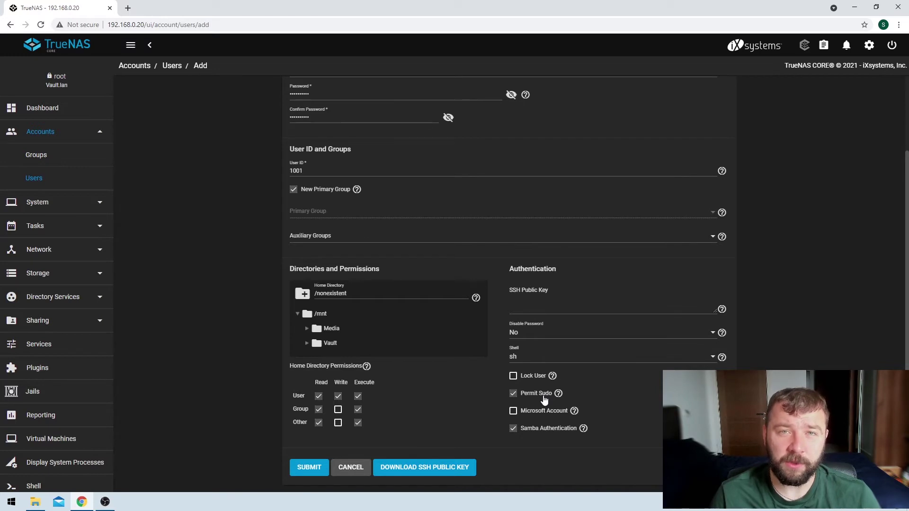
left_click(543, 396)
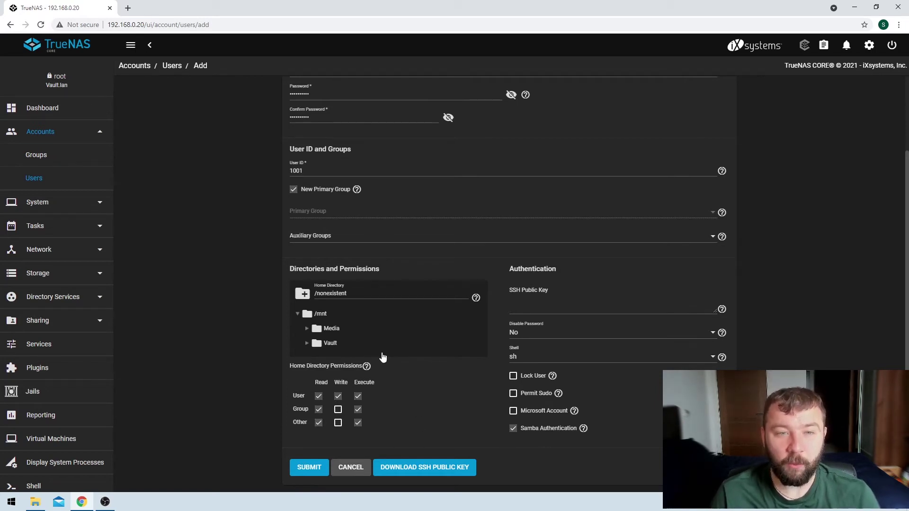
Step: Submit the new user account and dismiss the browser's offer to save the password
left_click(301, 469)
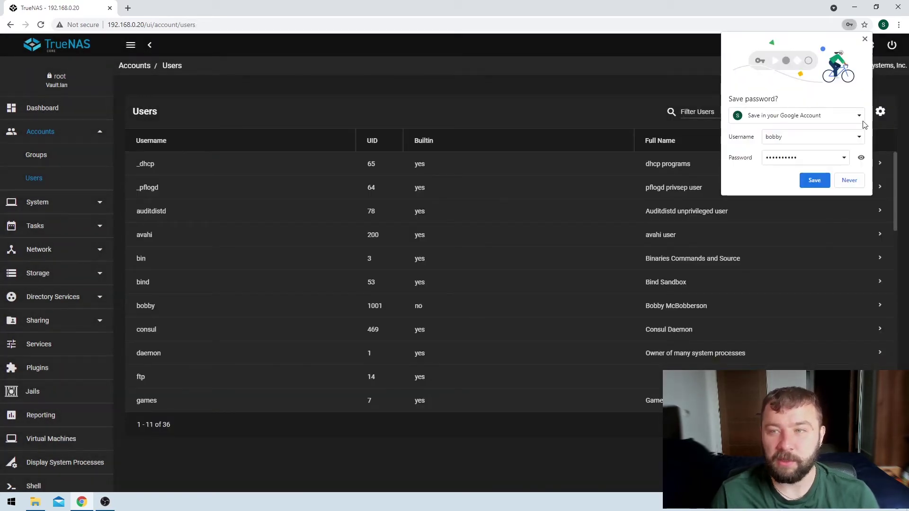
left_click(866, 39)
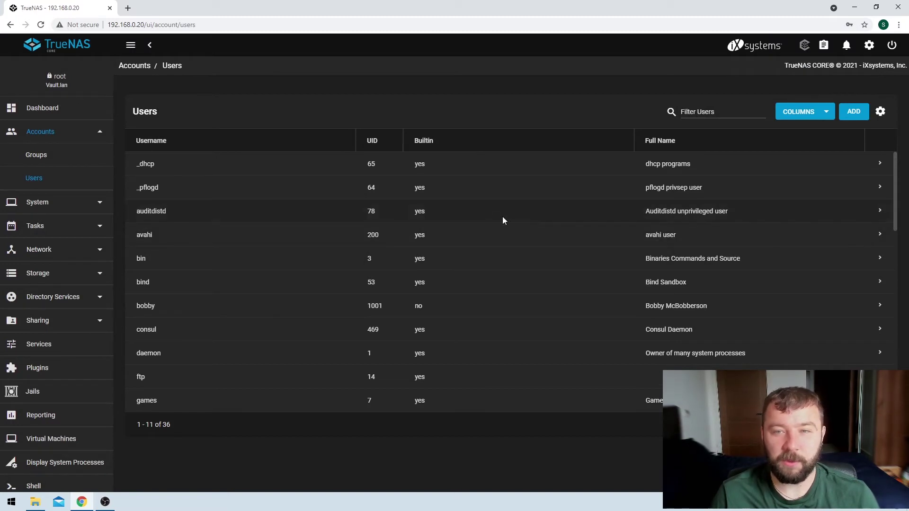
Step: Examine the new user's username, UID, Builtin value and full name in the users list, and expand the account's details
scroll(163, 249, "down", 1)
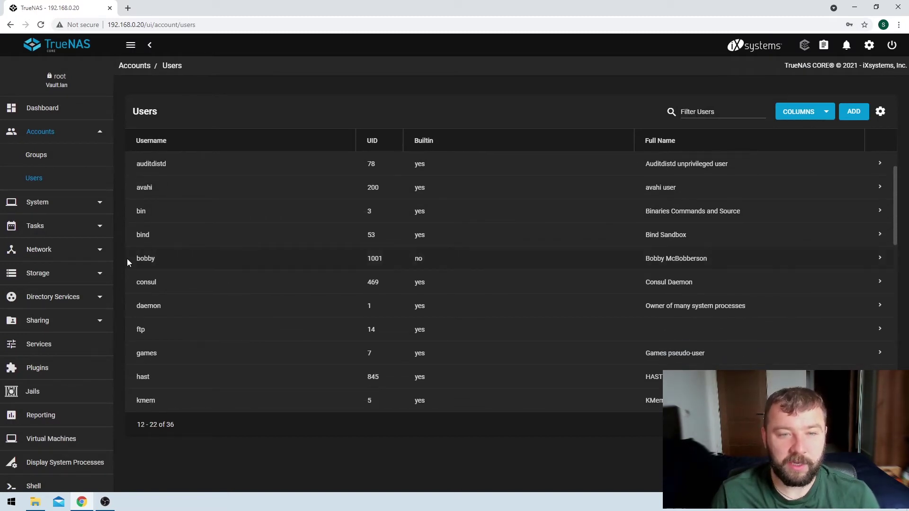
left_click_drag(134, 263, 161, 262)
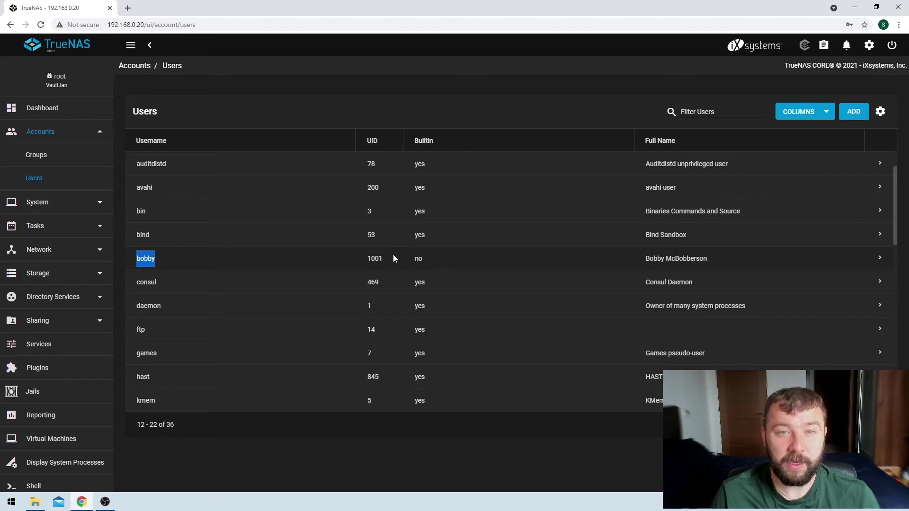
left_click(410, 257)
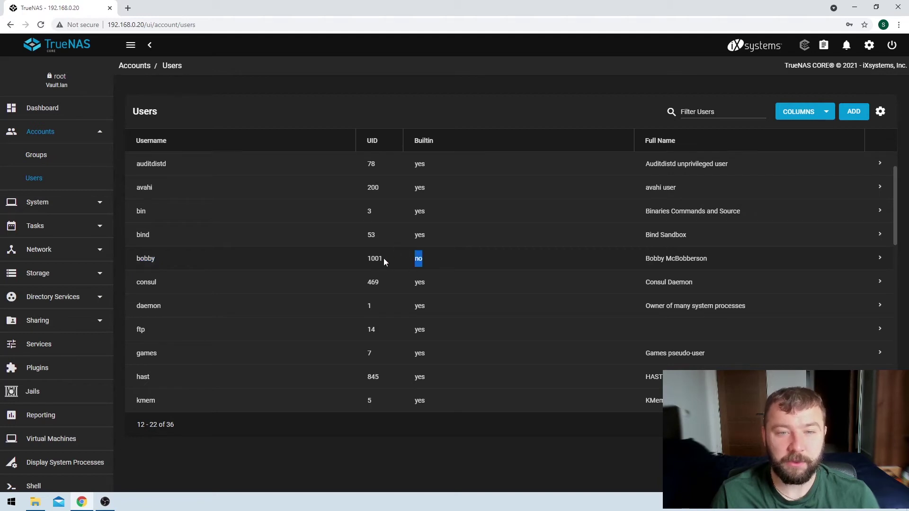
left_click_drag(364, 258, 385, 260)
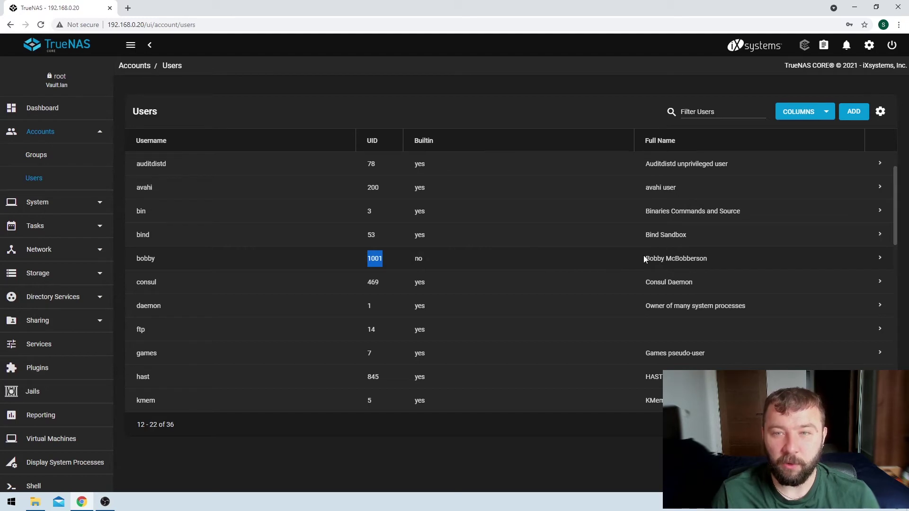
left_click_drag(645, 260, 711, 258)
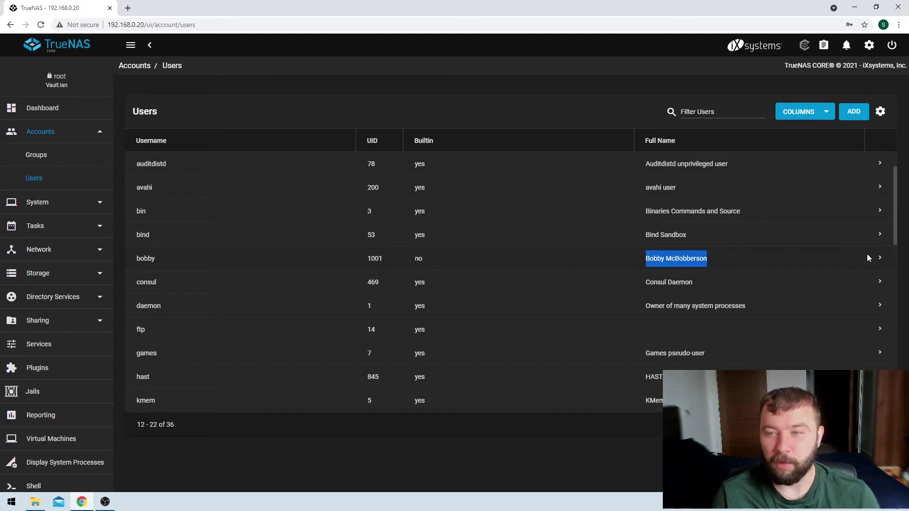
left_click(880, 259)
scroll(535, 259, "down", 2)
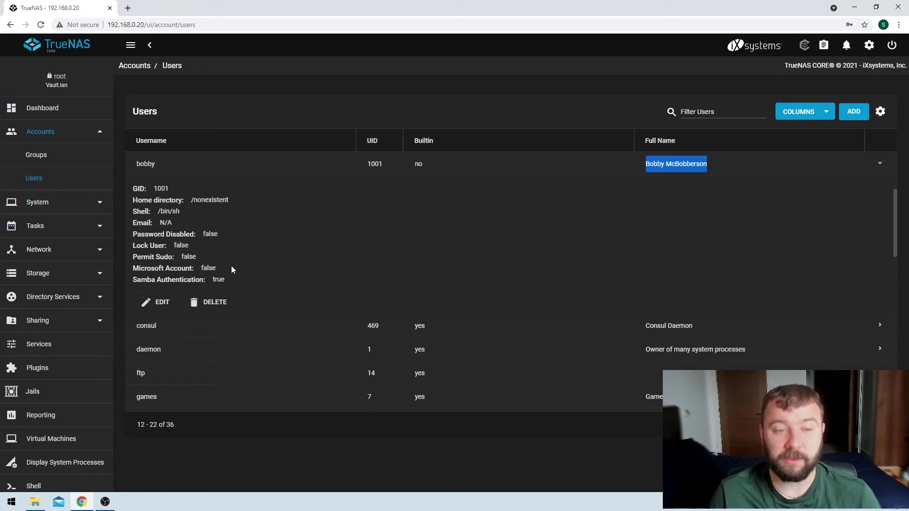
Step: Open the new user's account for editing, review its settings, and leave without saving
left_click(161, 303)
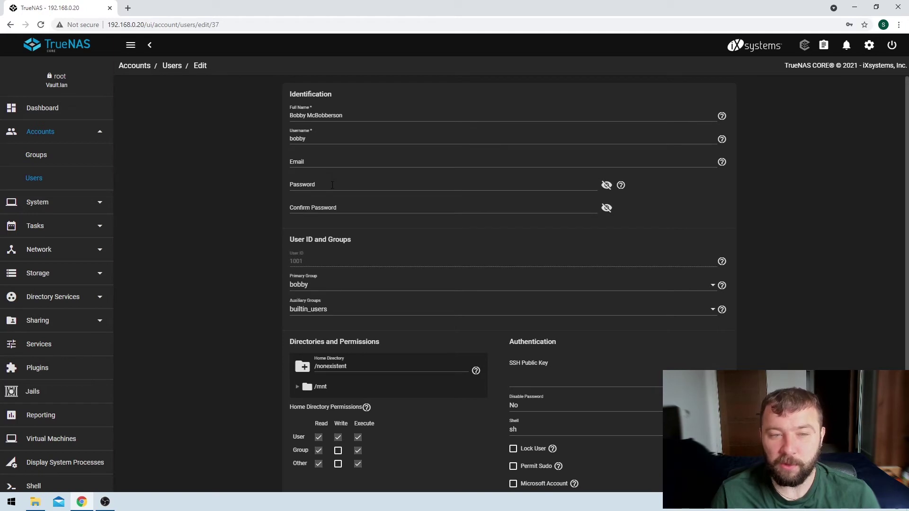
scroll(332, 184, "down", 2)
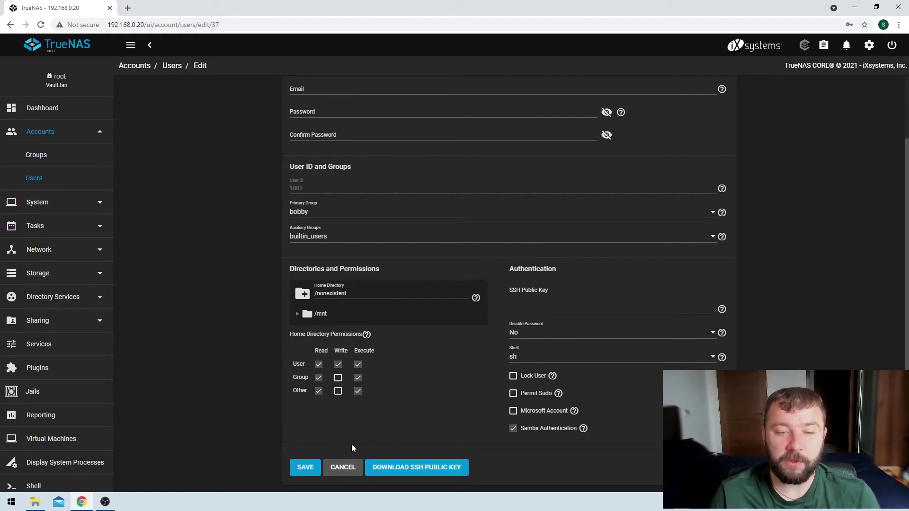
left_click(346, 468)
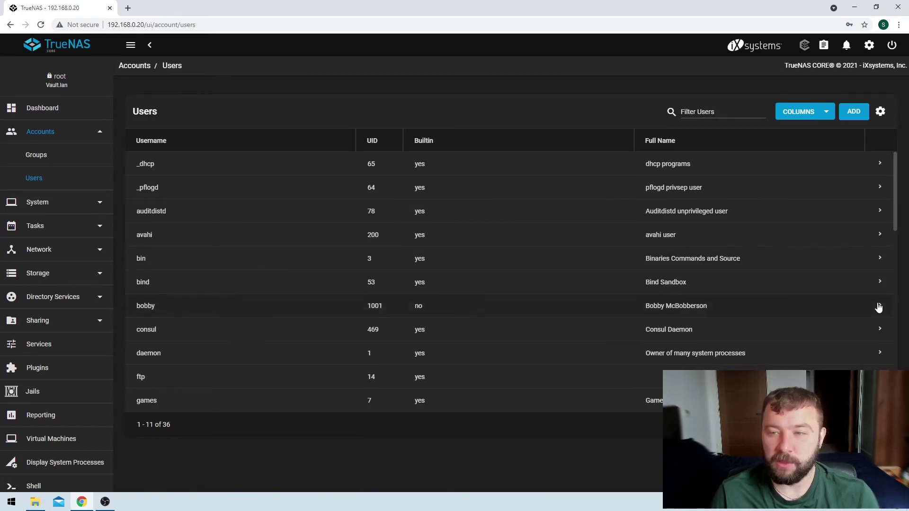
Step: Expand the new user's details again and check the Groups list for the primary group created with the account
left_click(879, 306)
scroll(325, 298, "down", 3)
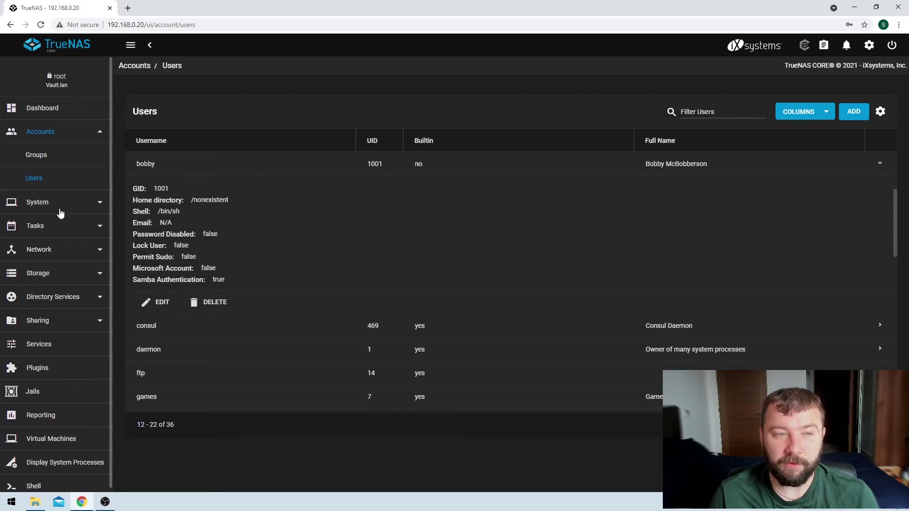
left_click(46, 160)
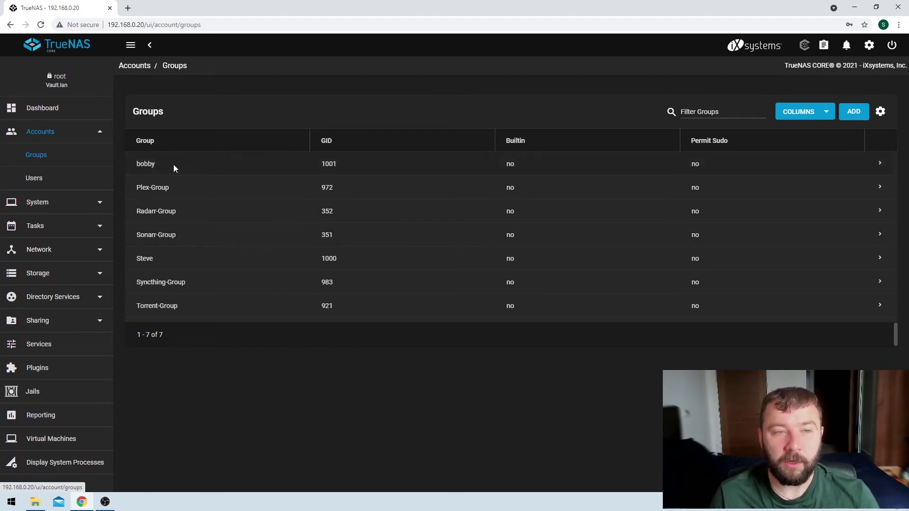
left_click_drag(158, 164, 137, 165)
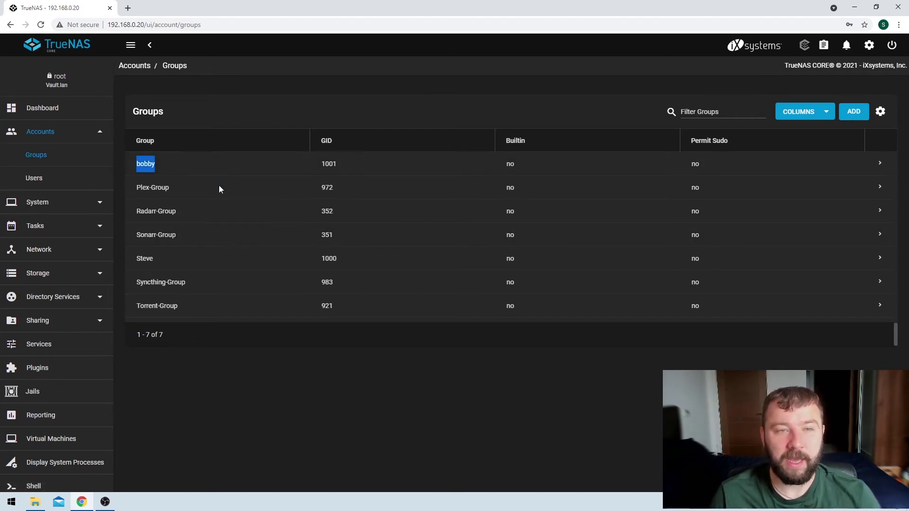
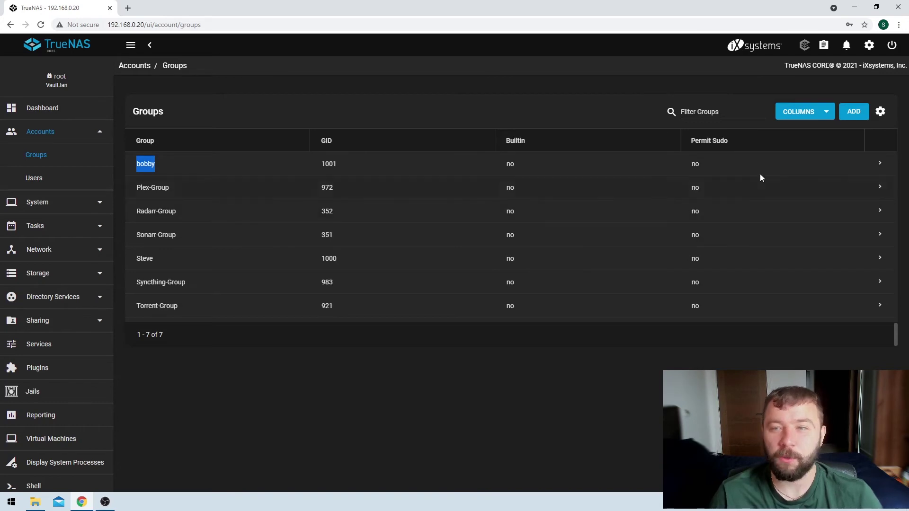
Step: Create a group named New-users with the default GID and authentication options
left_click(859, 116)
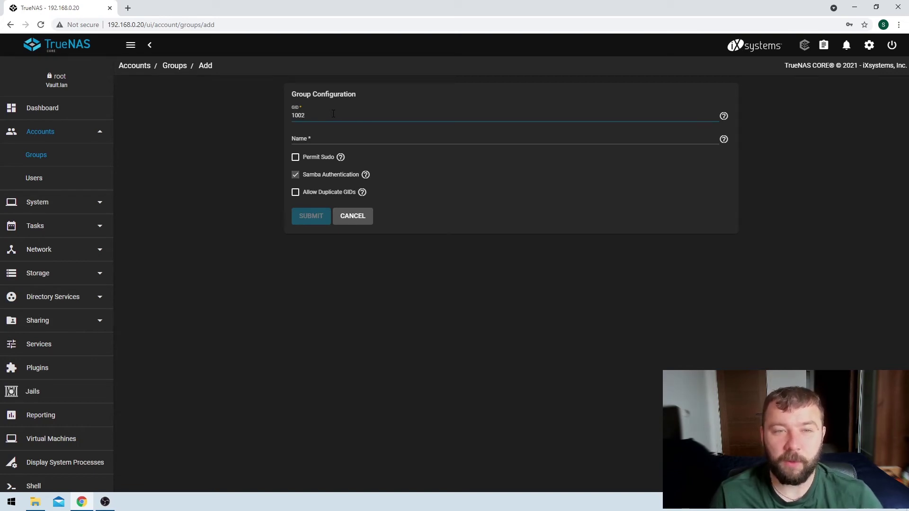
left_click(348, 140)
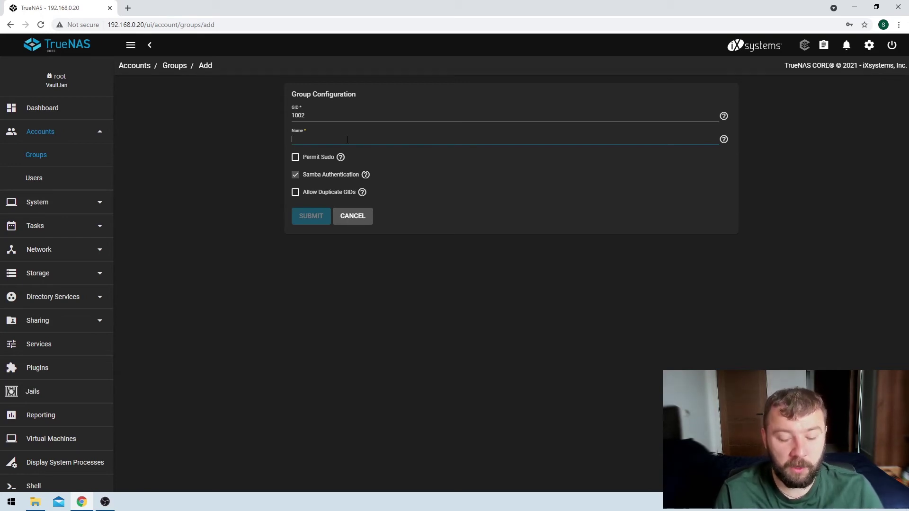
type("New-users")
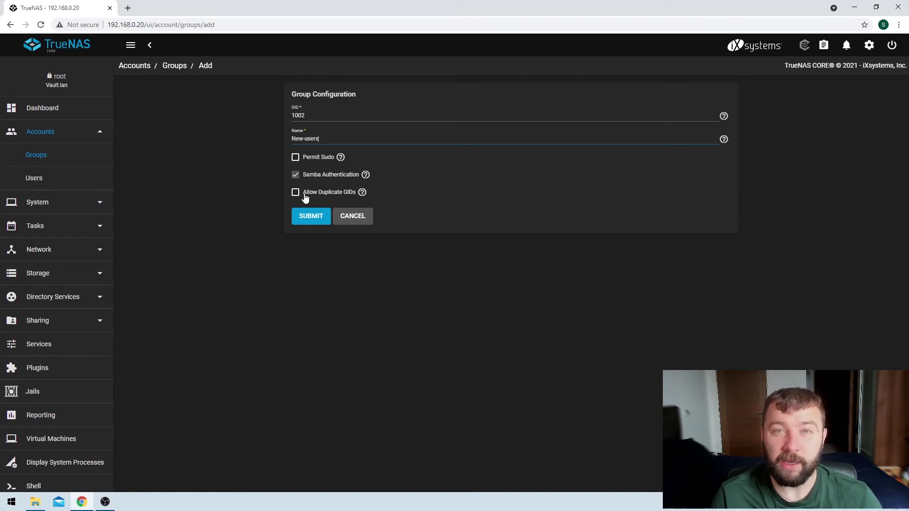
left_click(319, 218)
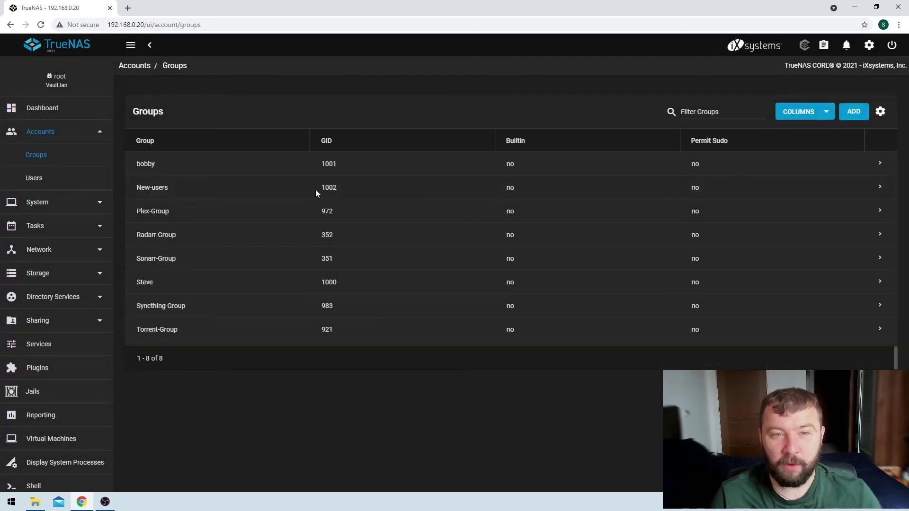
Step: Expand the New-users group, review its editable settings, and leave without saving
left_click(880, 192)
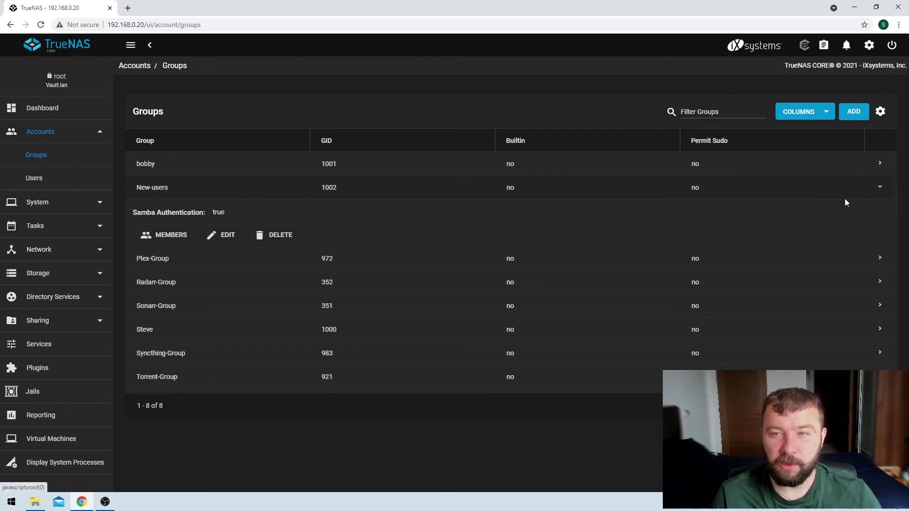
left_click(218, 235)
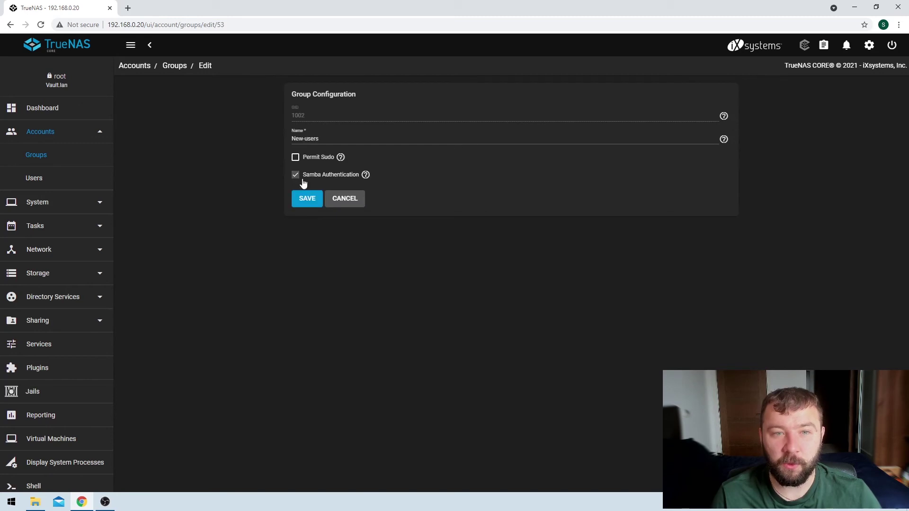
left_click(344, 200)
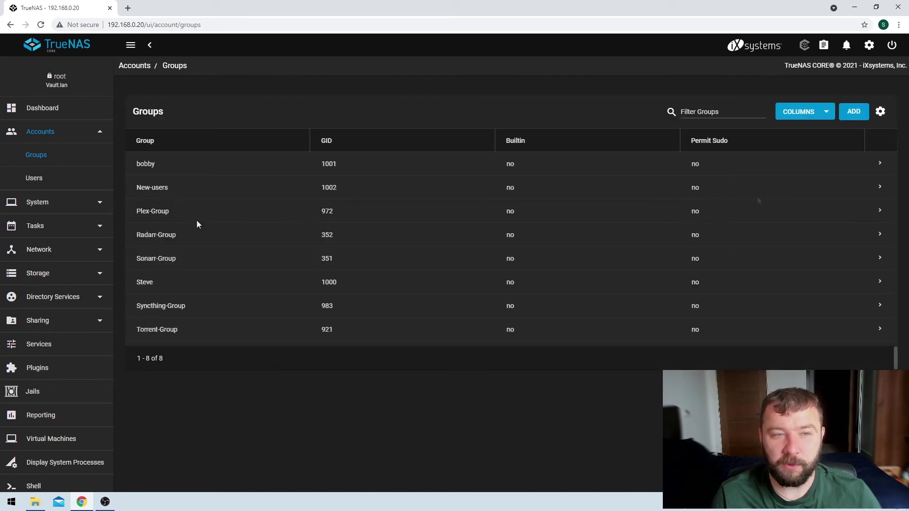
Step: Add the newly created user account to the members of the New-users group and save the membership
left_click(880, 188)
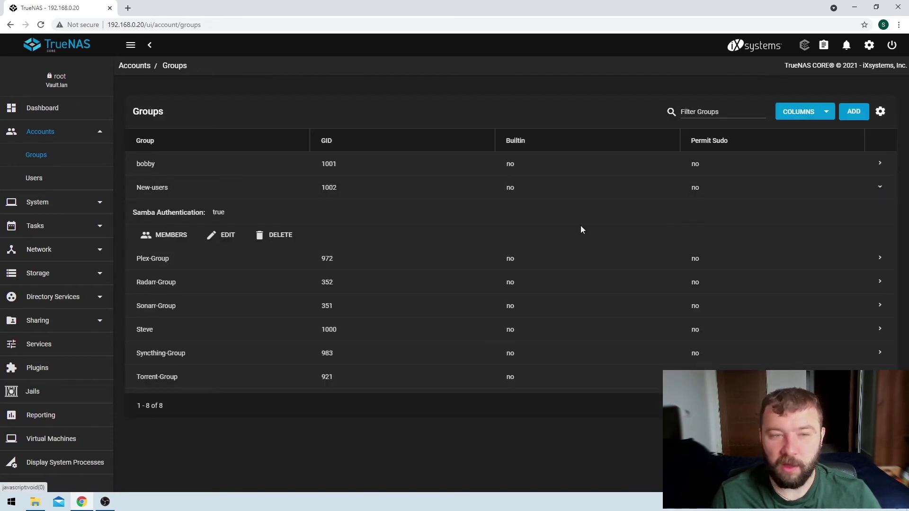
left_click(165, 235)
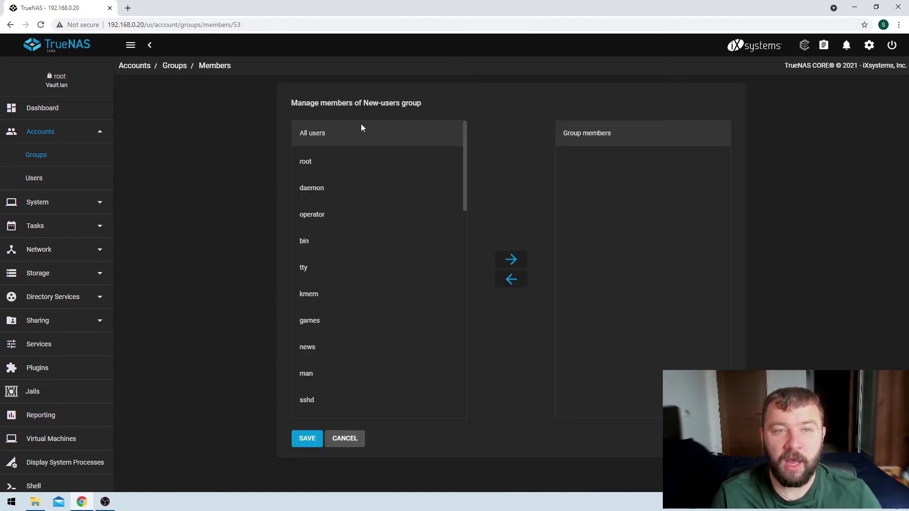
left_click_drag(563, 133, 619, 134)
left_click(339, 137)
left_click_drag(340, 136, 294, 135)
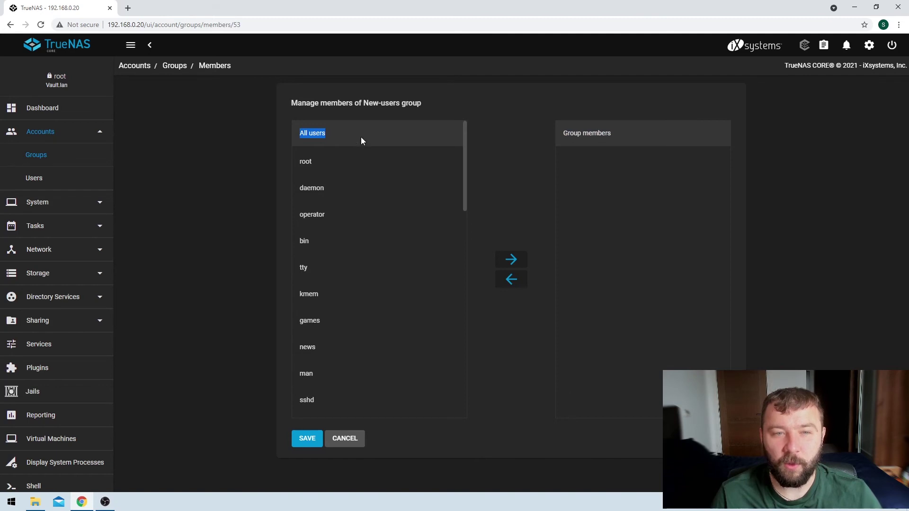
left_click_drag(464, 166, 453, 379)
left_click(335, 407)
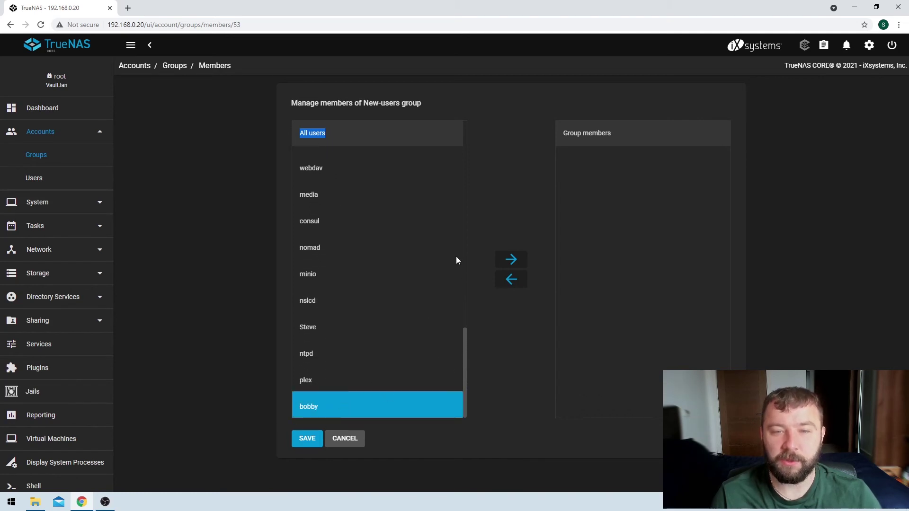
left_click(514, 263)
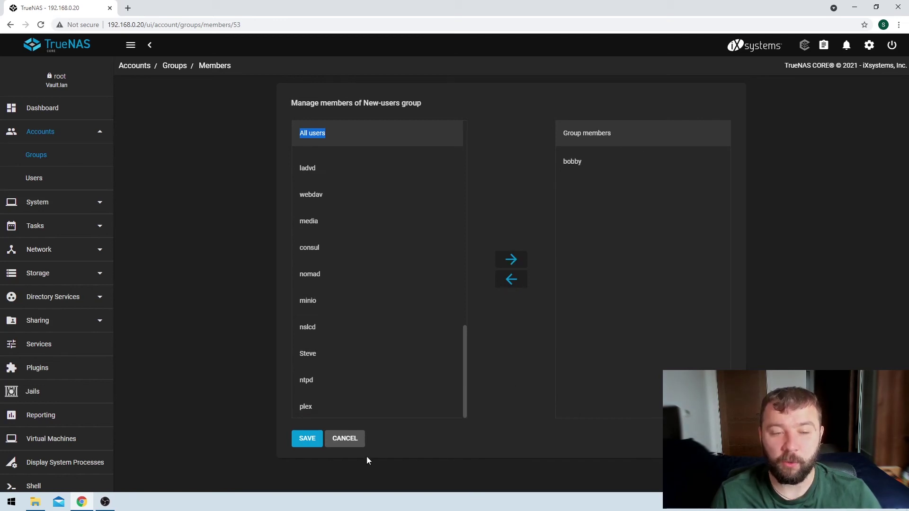
left_click(307, 438)
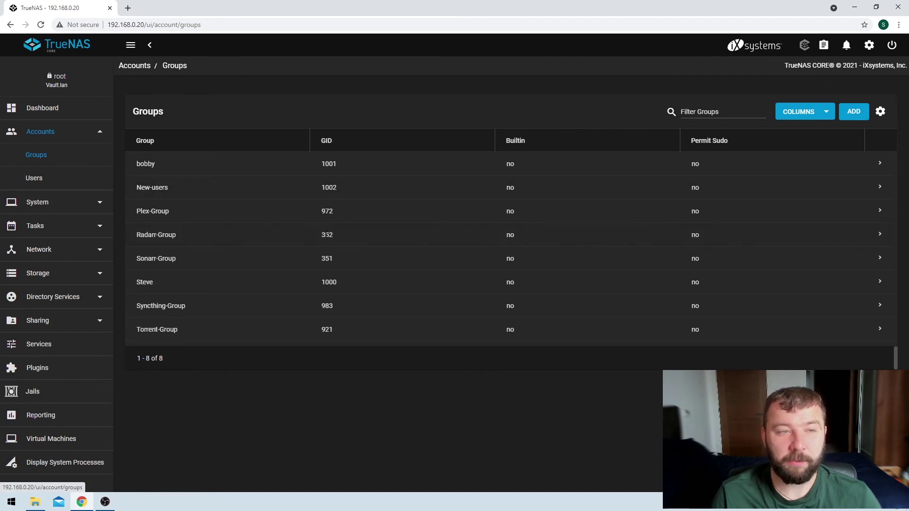
Step: Change the newly created user's primary group to New-users and save the account
left_click(55, 179)
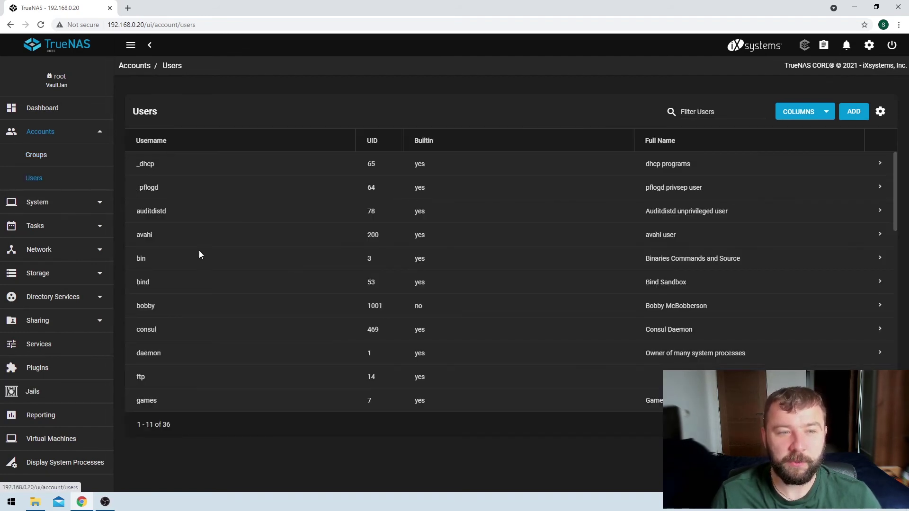
scroll(257, 267, "down", 3)
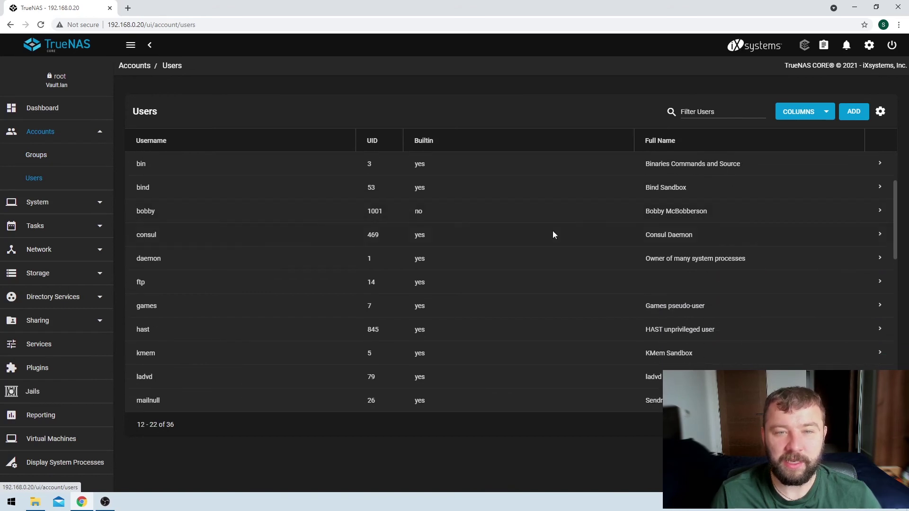
left_click(881, 211)
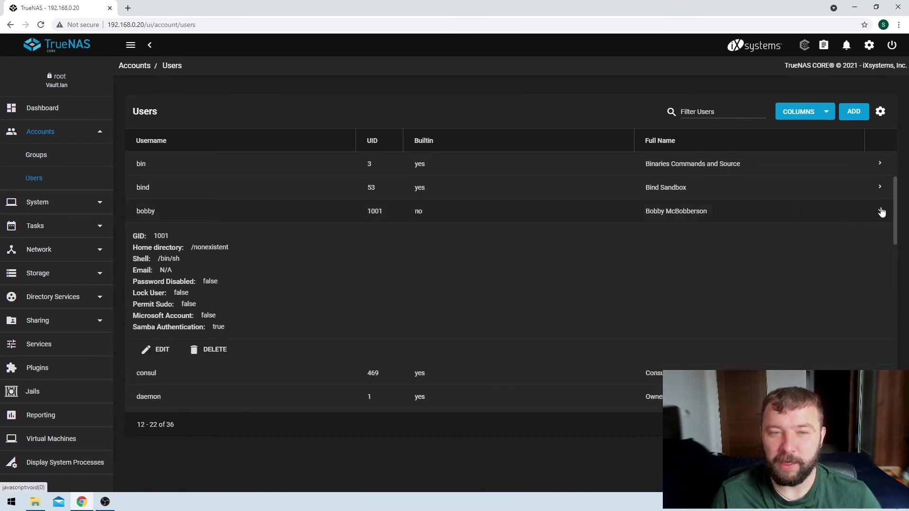
left_click(157, 350)
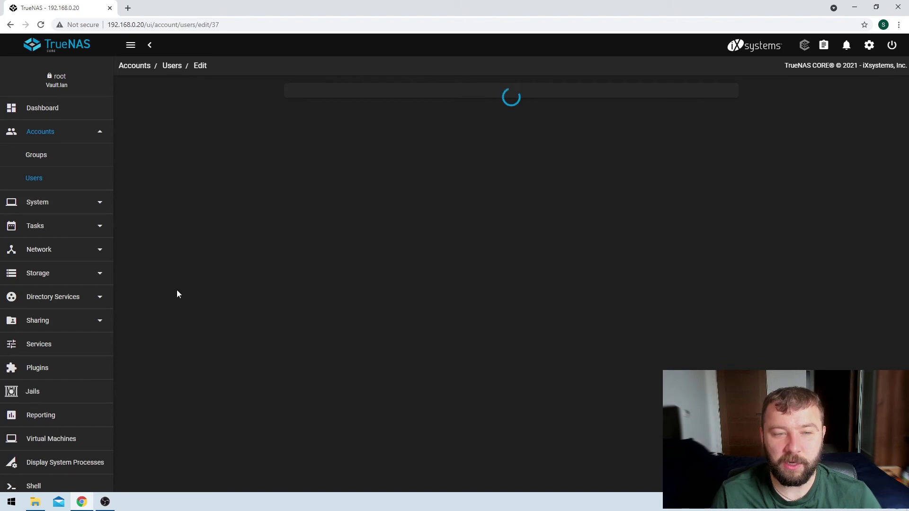
scroll(311, 251, "down", 2)
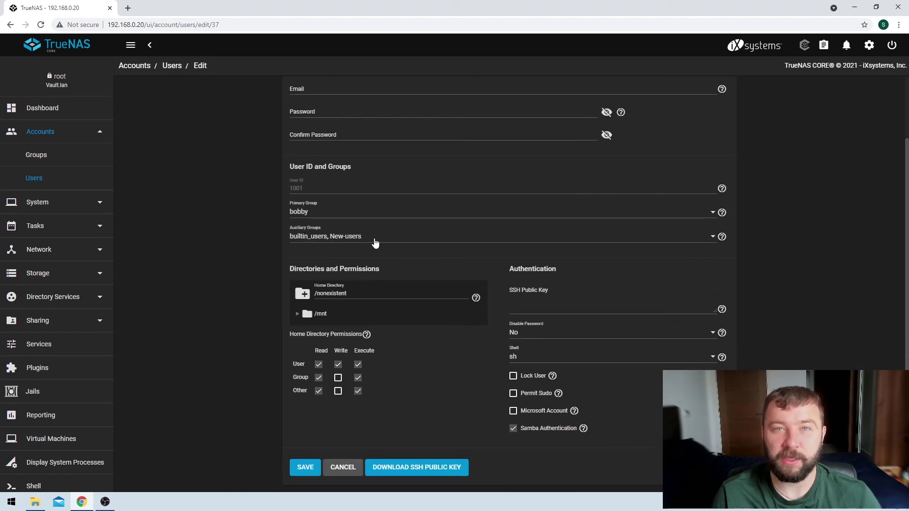
left_click(363, 214)
scroll(367, 225, "down", 5)
scroll(366, 226, "down", 6)
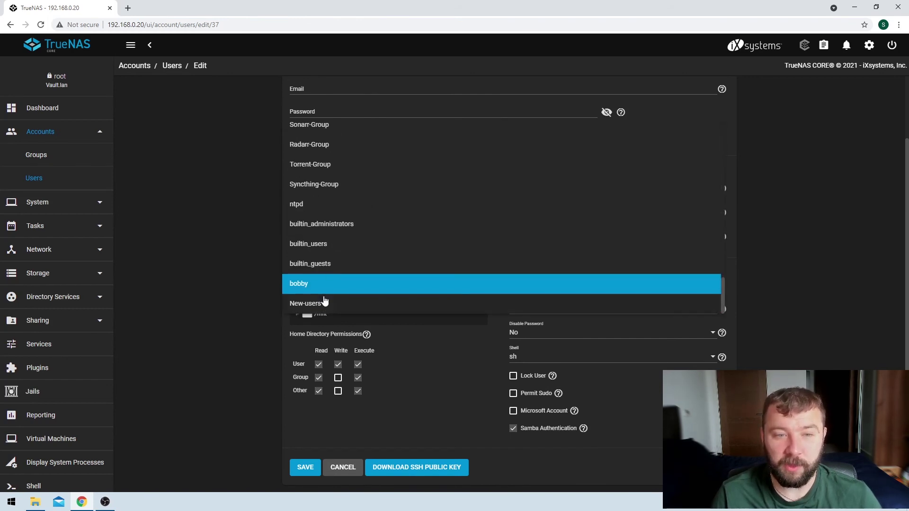
left_click(320, 305)
left_click(308, 468)
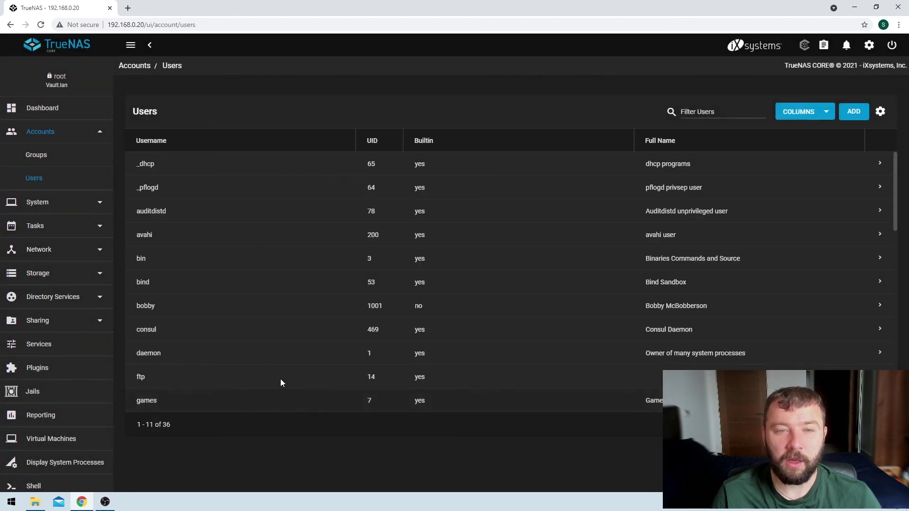
Step: Delete the group that was created automatically with the new user account, confirming the deletion
left_click(37, 155)
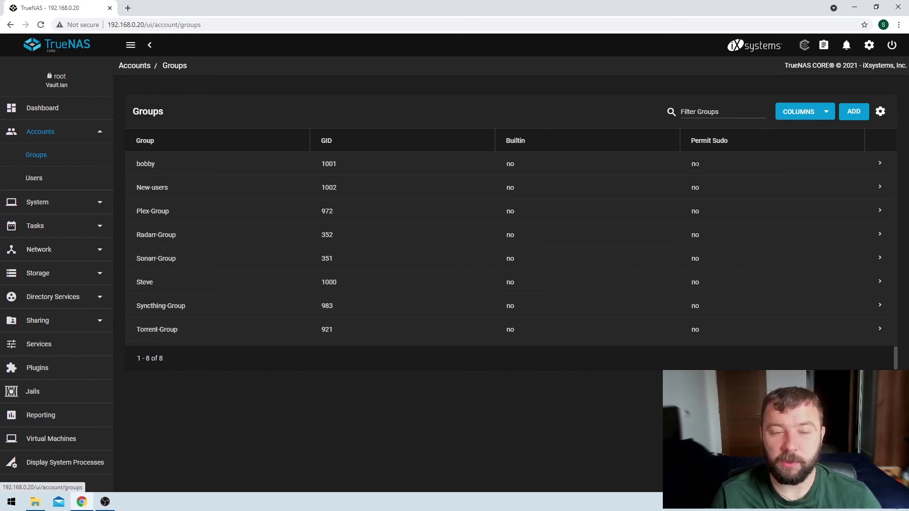
left_click(877, 165)
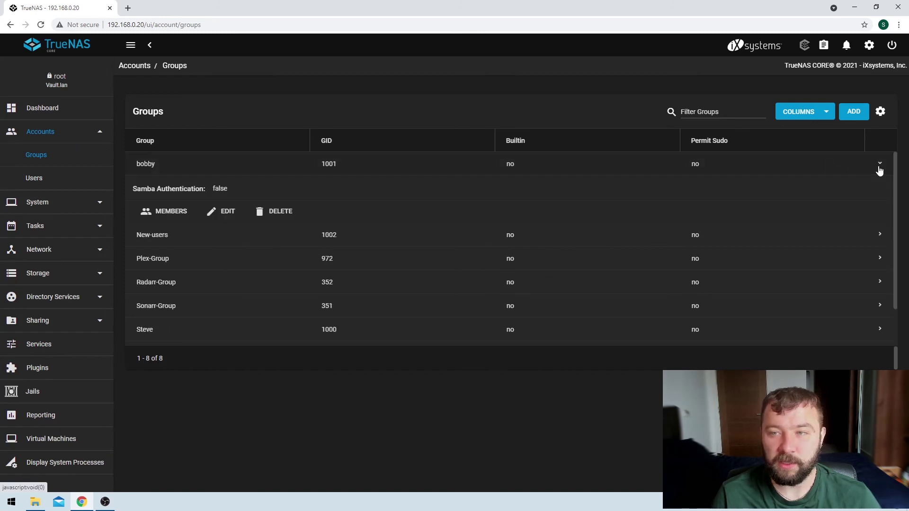
left_click(272, 212)
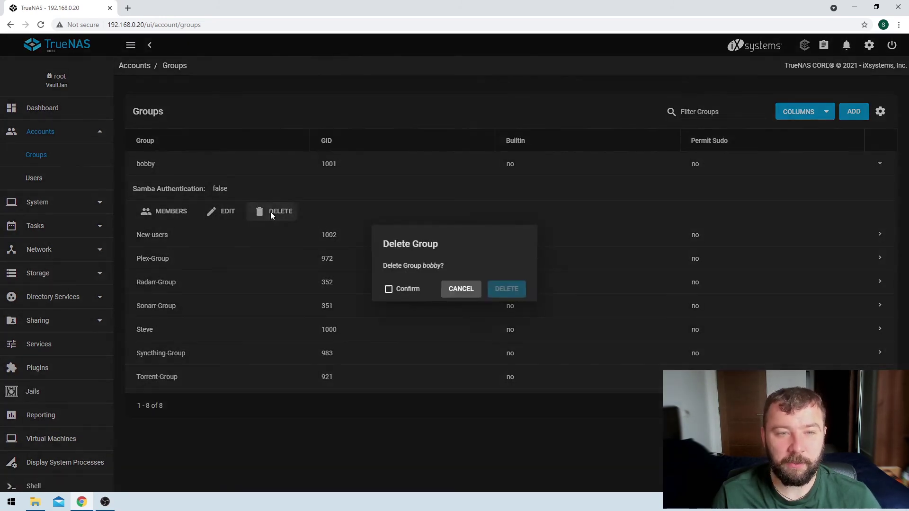
left_click(389, 289)
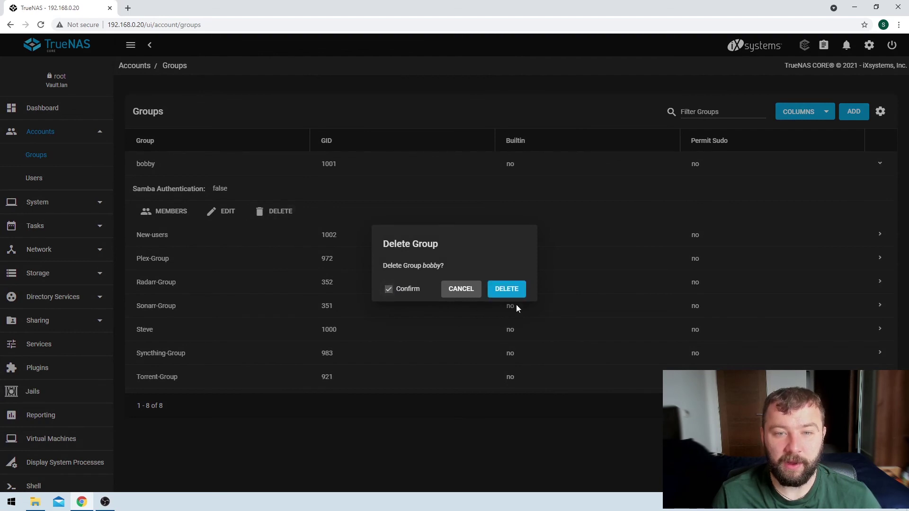
left_click(516, 291)
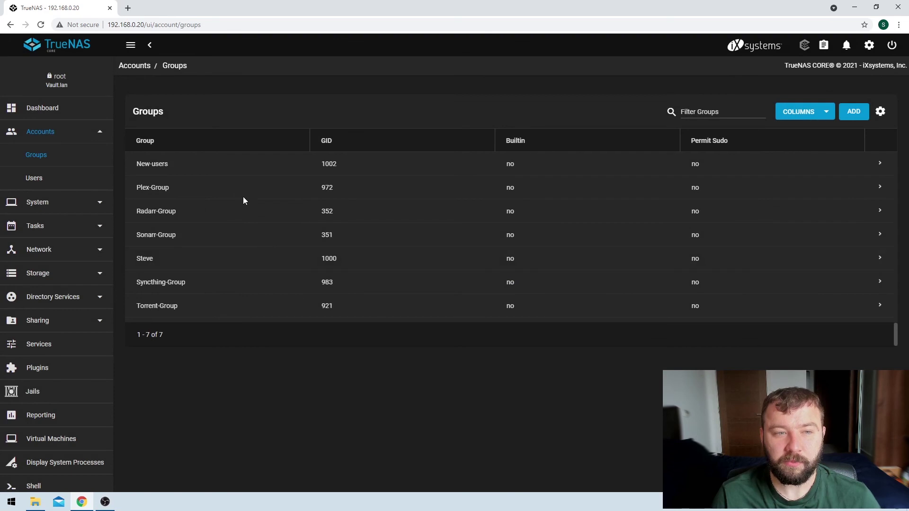
Step: Delete the New-users group with confirmation, leaving the option to delete its primary-group users unchecked
left_click(880, 163)
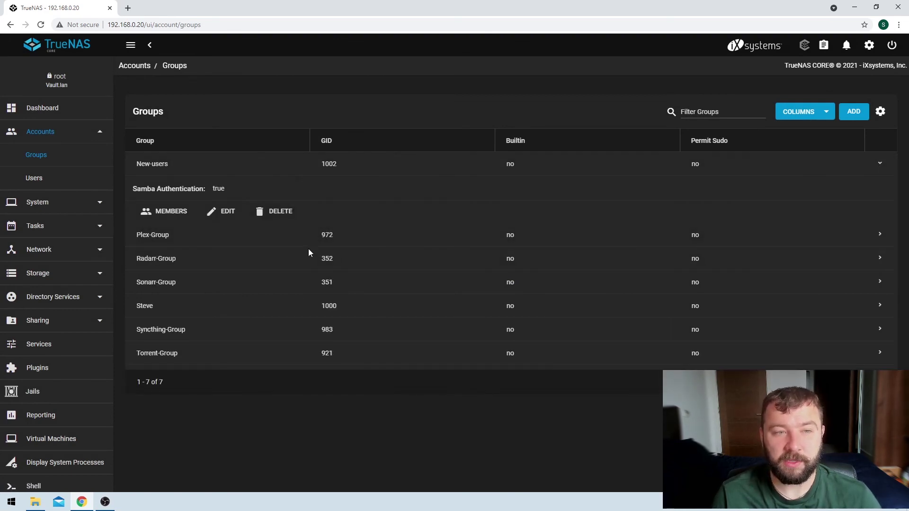
left_click(275, 212)
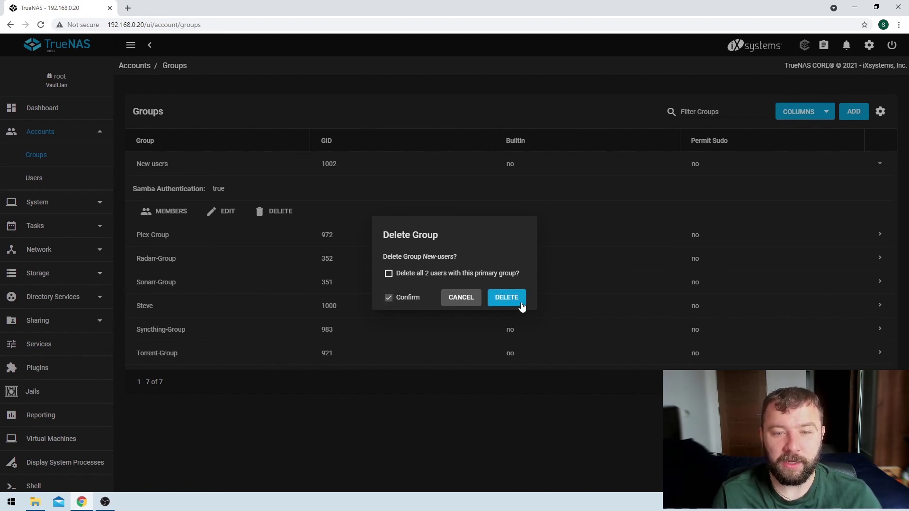
left_click(506, 297)
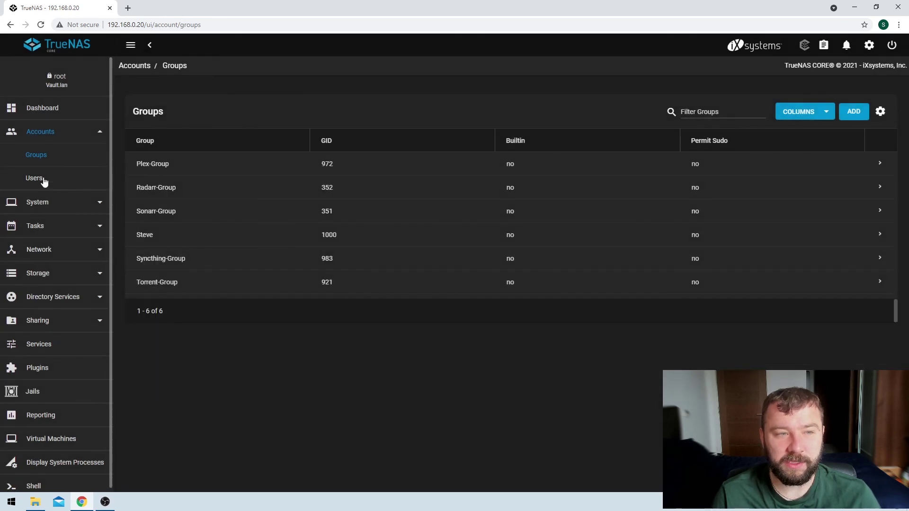
Step: Delete the newly created user account with confirmation and check the Users list for its removal
left_click(34, 178)
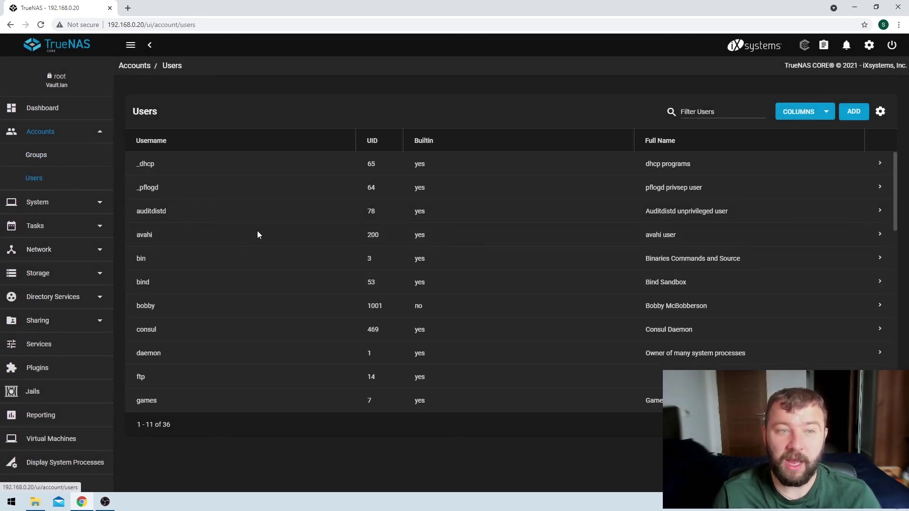
scroll(271, 239, "down", 1)
scroll(271, 242, "down", 1)
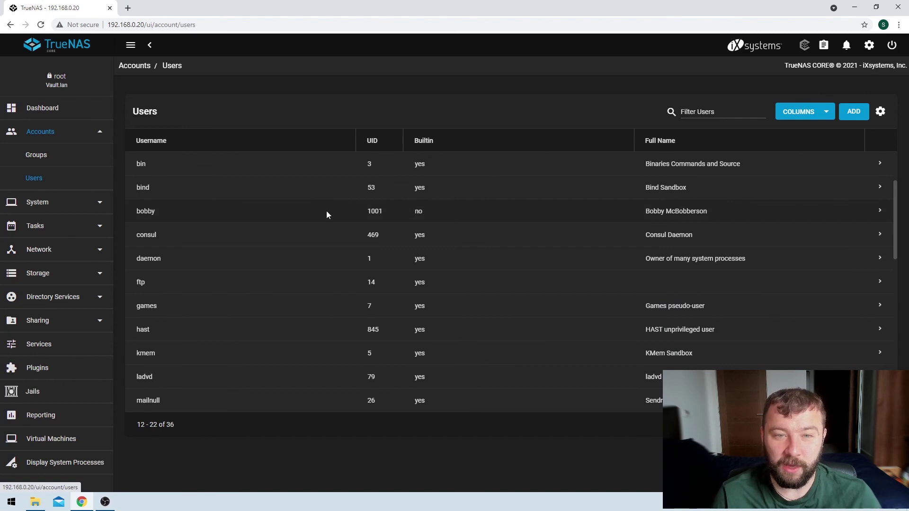
left_click(881, 211)
scroll(327, 242, "down", 1)
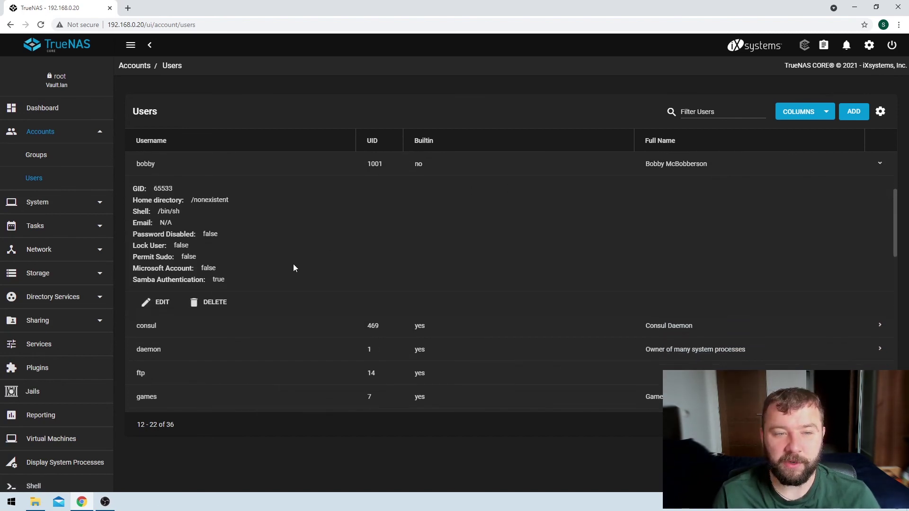
left_click(216, 304)
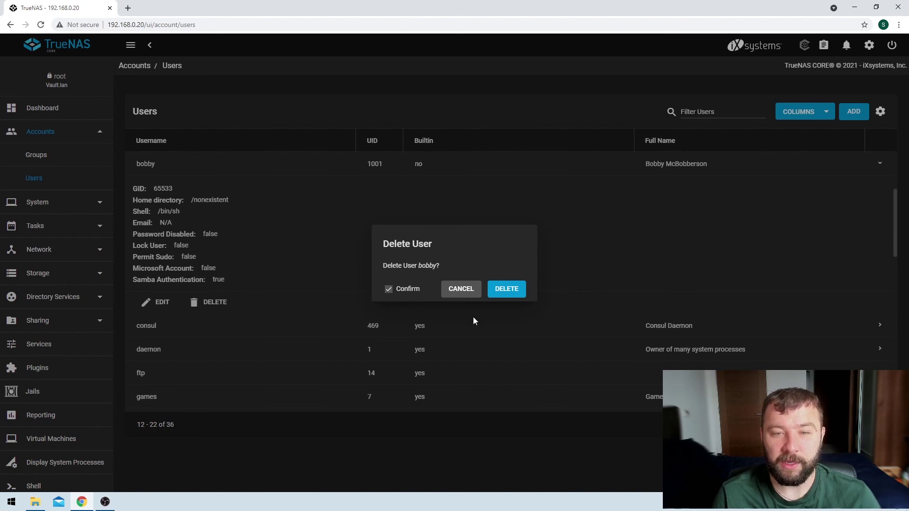
left_click(508, 291)
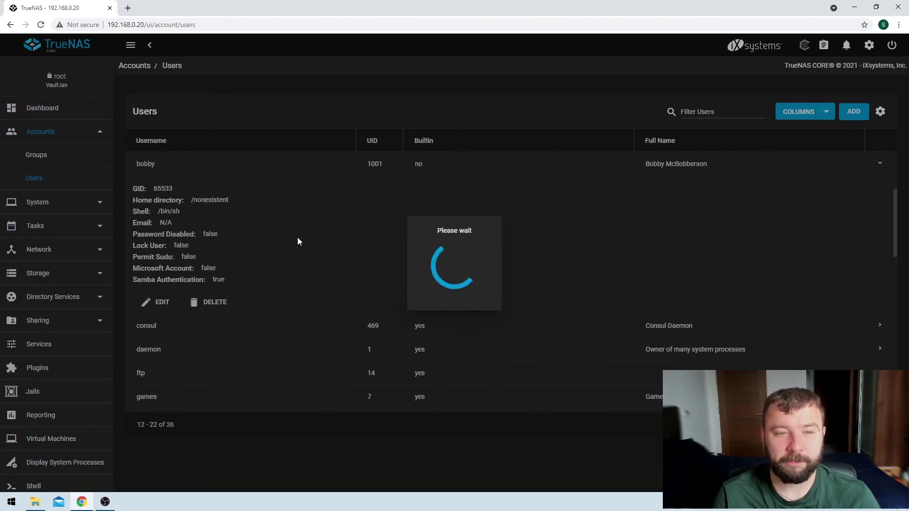
scroll(310, 230, "down", 5)
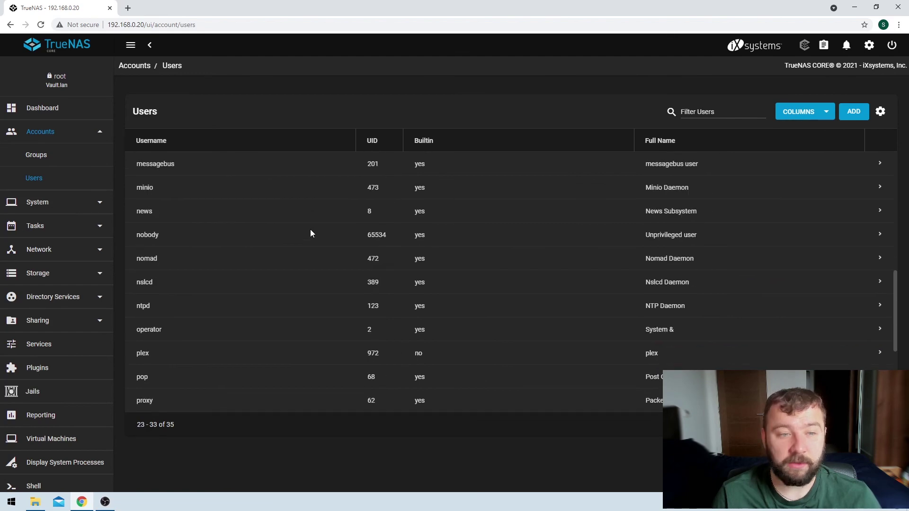
scroll(334, 261, "up", 10)
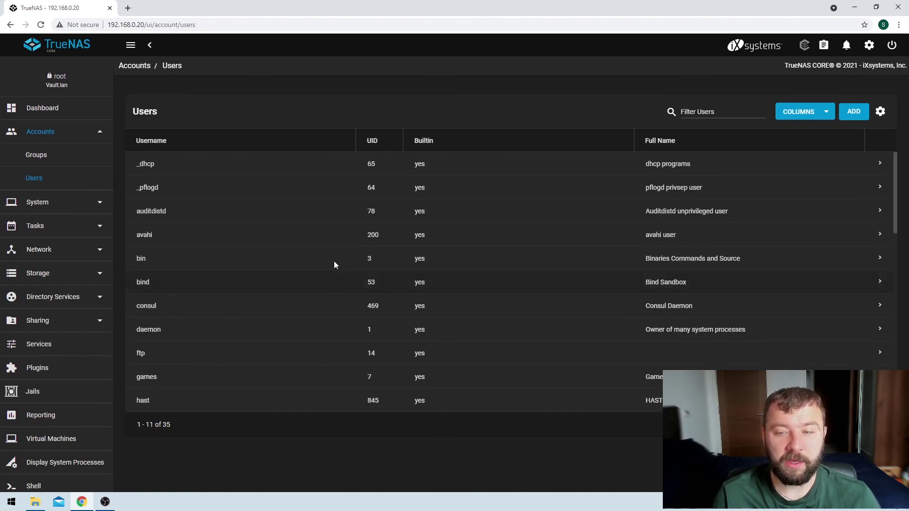